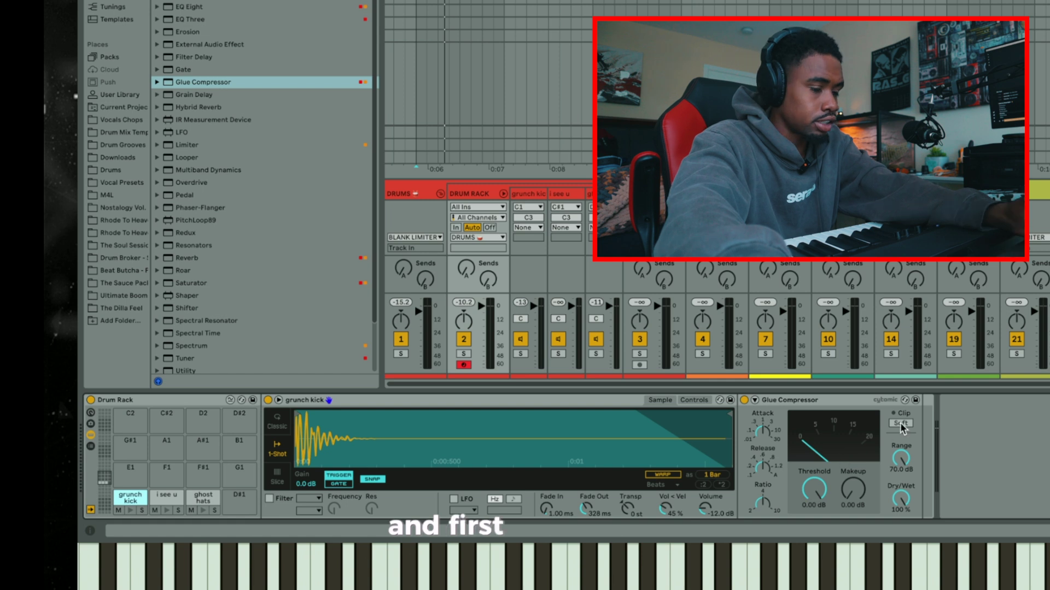
# - Enable soft clipping on the kick's Glue Compressor and lower its threshold to -17.1 dB with the kick soloed
pyautogui.click(901, 423)
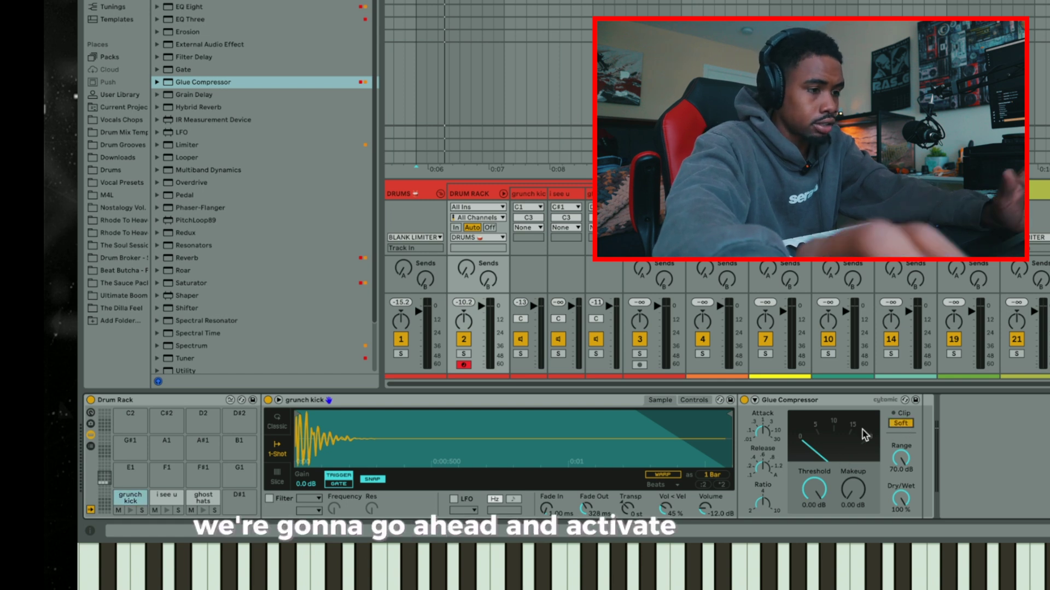
pyautogui.click(521, 353)
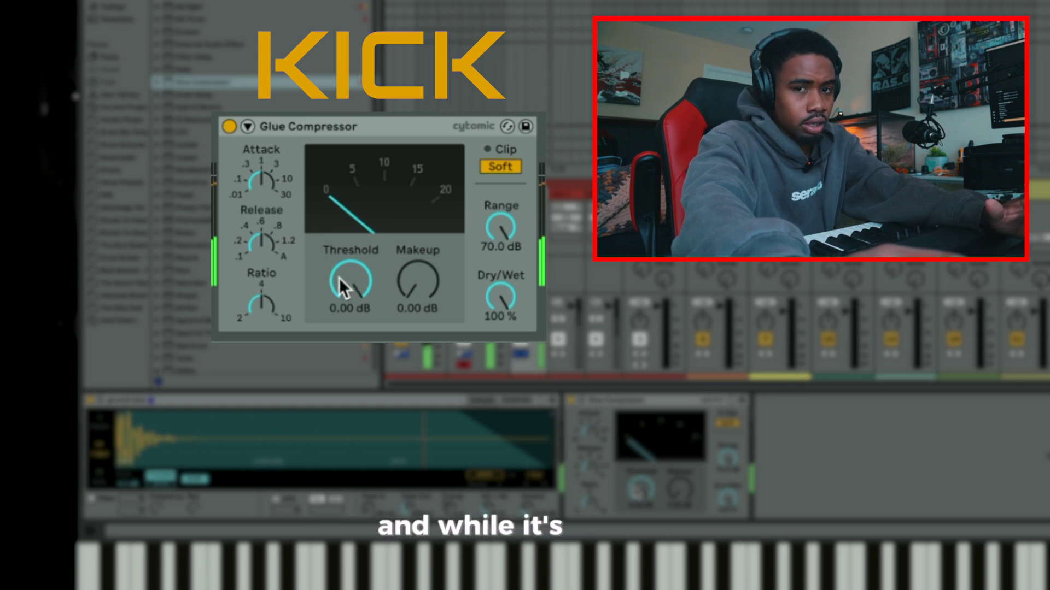
pyautogui.moveTo(346, 275); pyautogui.dragTo(347, 332)
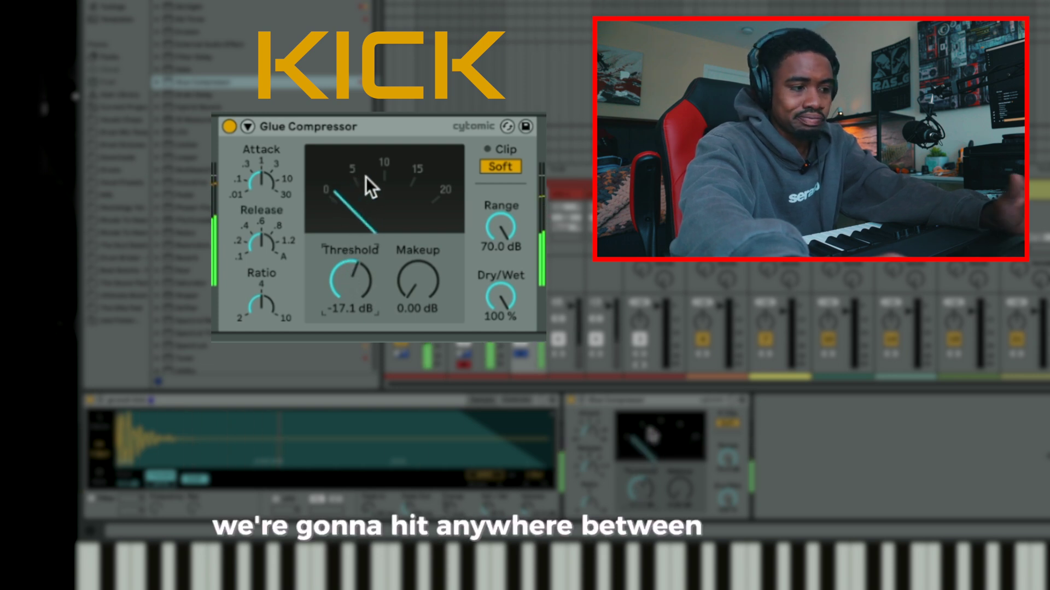
# - Set the kick compressor's attack to 10 and its release to .2
pyautogui.click(256, 182)
pyautogui.moveTo(256, 183); pyautogui.dragTo(256, 156)
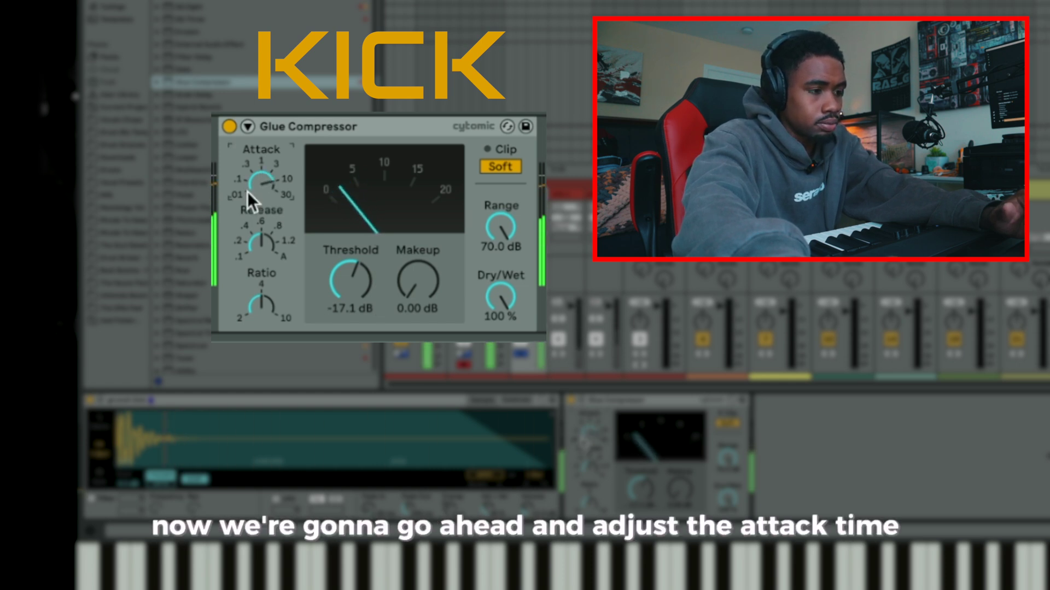
pyautogui.moveTo(261, 192)
pyautogui.mouseDown()
pyautogui.moveTo(261, 208)
pyautogui.moveTo(262, 176)
pyautogui.mouseUp()
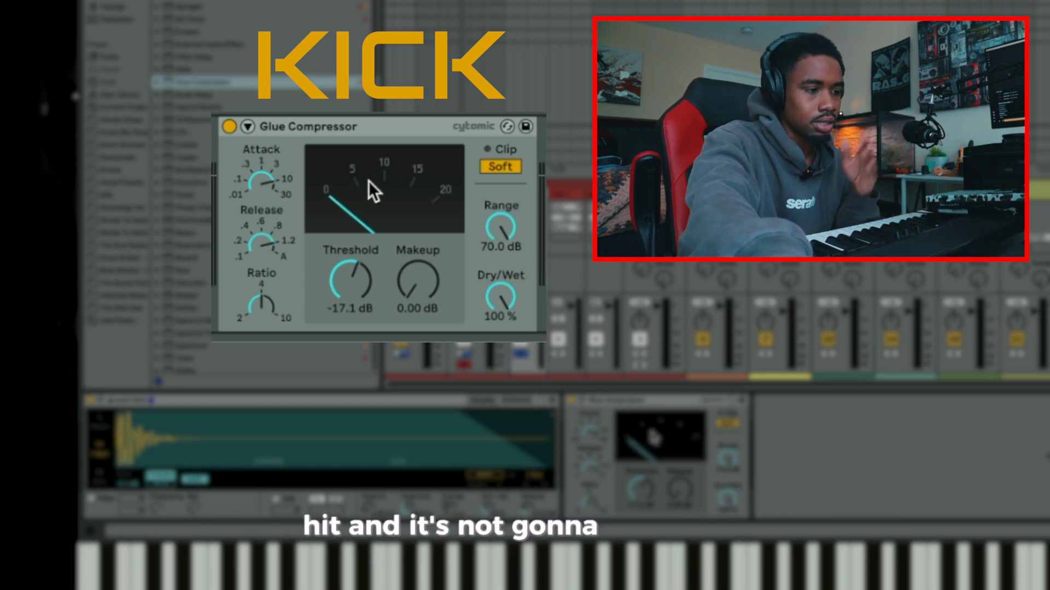
pyautogui.moveTo(272, 244); pyautogui.dragTo(272, 255)
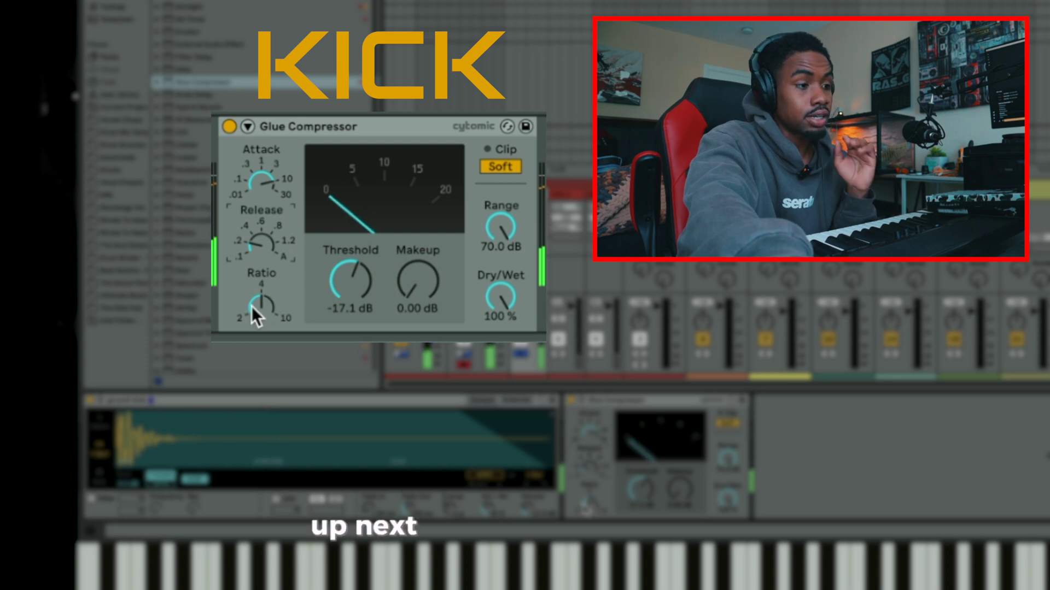
# - Try the kick compressor's ratio at 10 and at 2, and return it to 4
pyautogui.moveTo(258, 307); pyautogui.dragTo(261, 288)
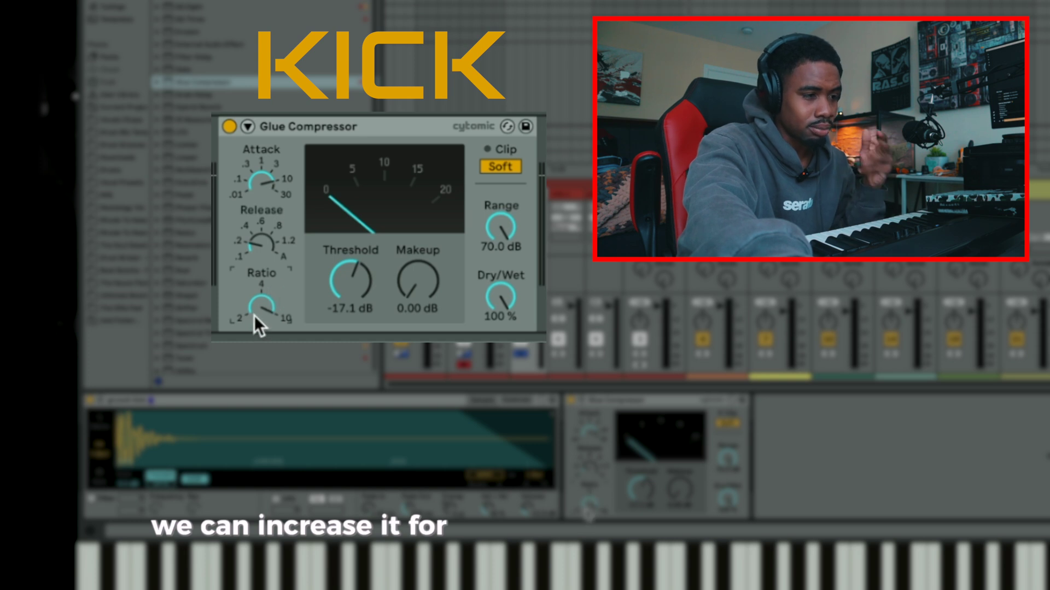
pyautogui.moveTo(264, 305); pyautogui.dragTo(264, 331)
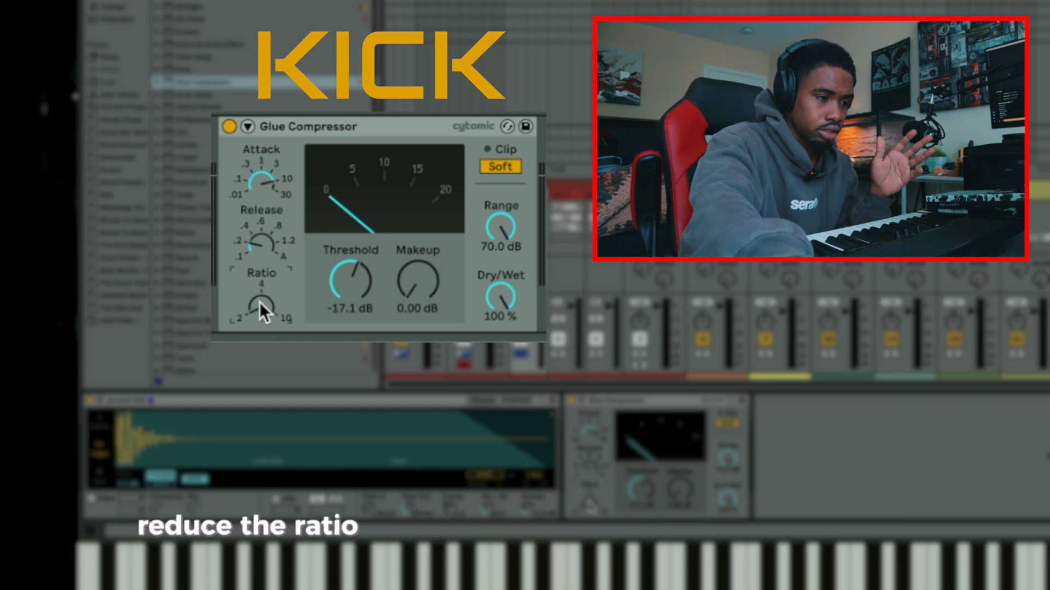
pyautogui.moveTo(259, 300); pyautogui.dragTo(259, 287)
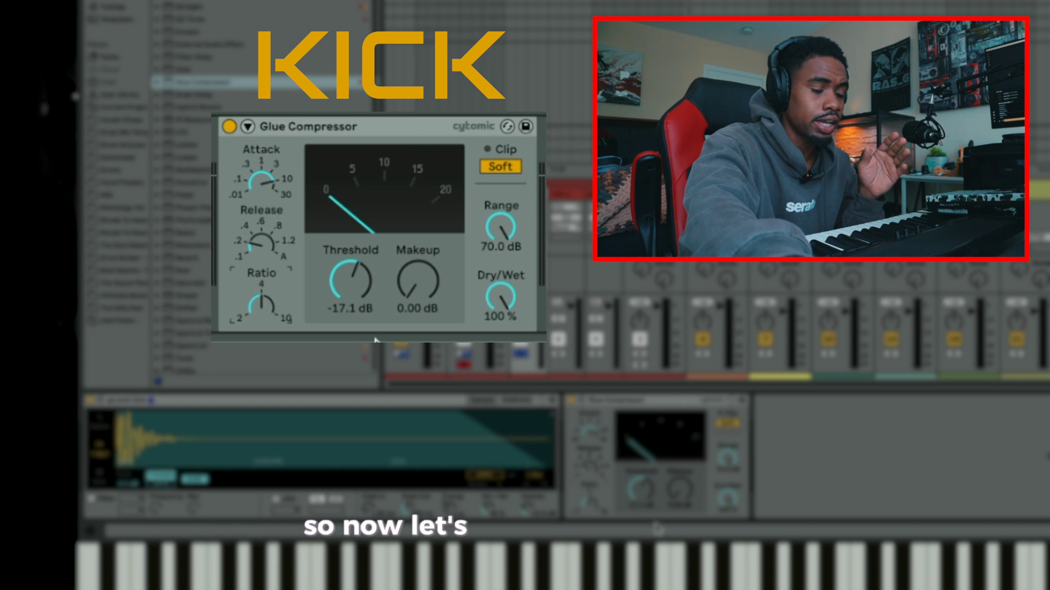
# - Play the kick and fine-tune its compressor threshold to -19.4 dB
pyautogui.press('space')
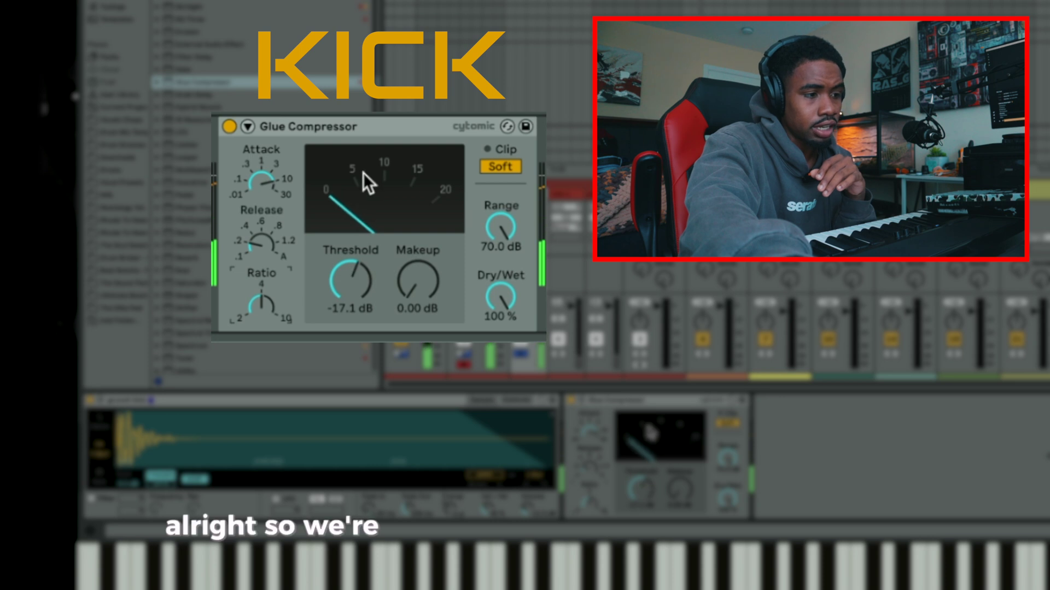
pyautogui.moveTo(343, 281); pyautogui.dragTo(342, 290)
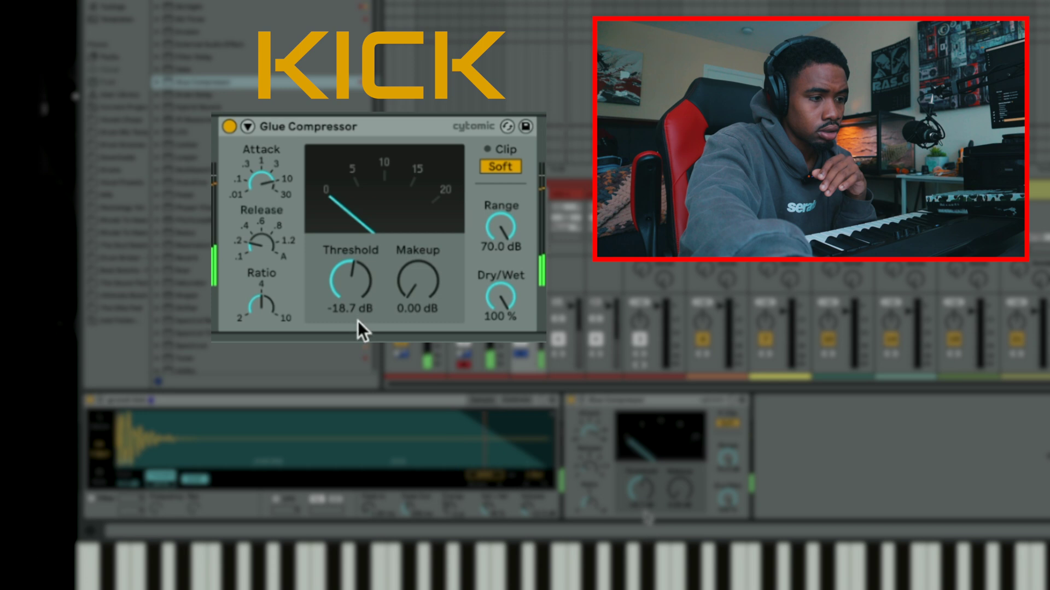
pyautogui.moveTo(351, 308); pyautogui.dragTo(350, 311)
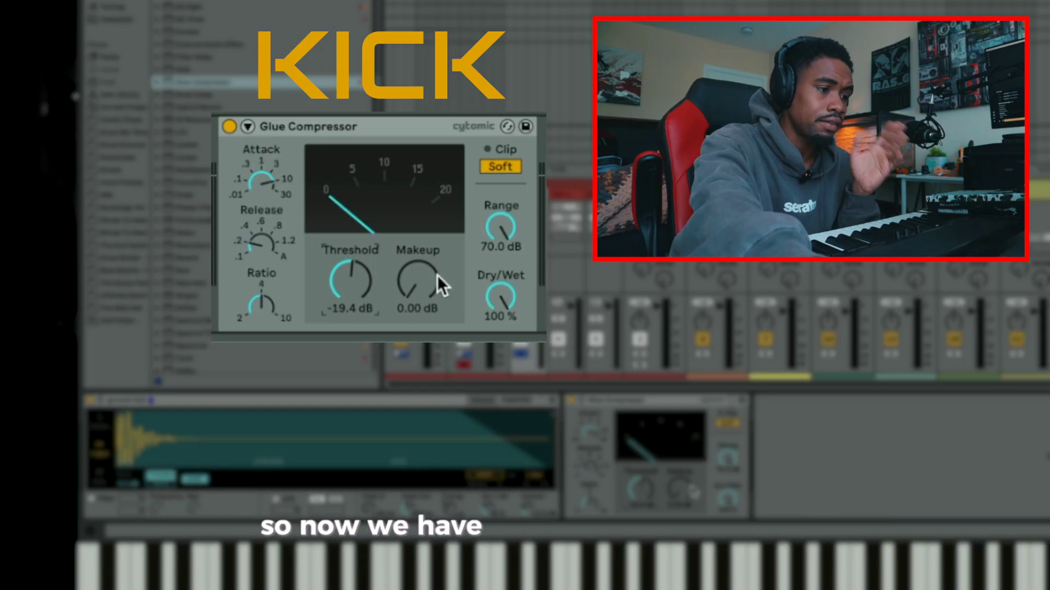
# - Set the kick compressor's makeup gain to 4.00 dB, matching the loudness against the bypassed signal
pyautogui.moveTo(414, 287); pyautogui.dragTo(414, 257)
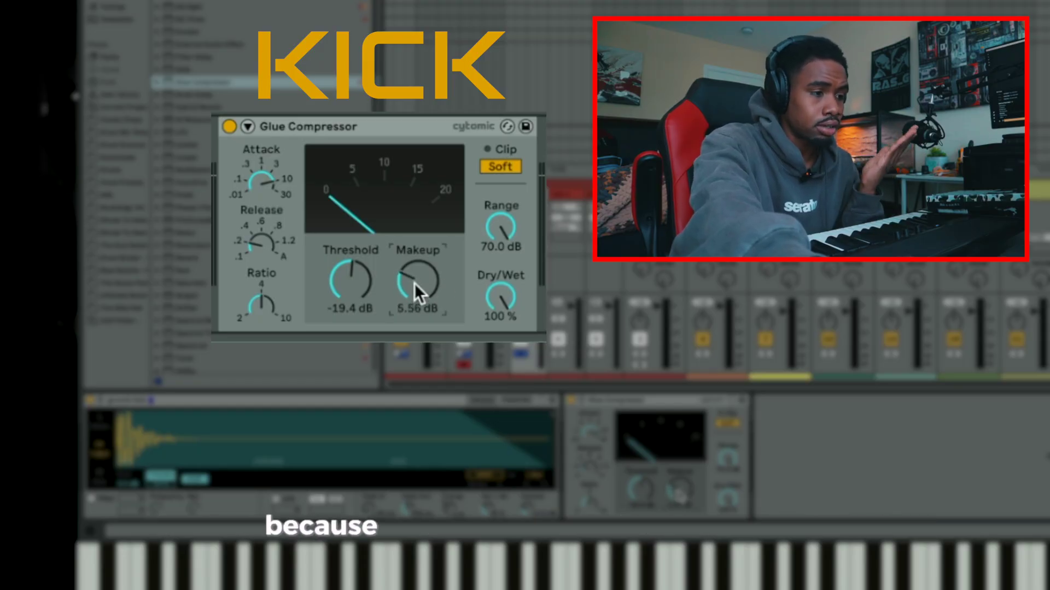
pyautogui.doubleClick(414, 283)
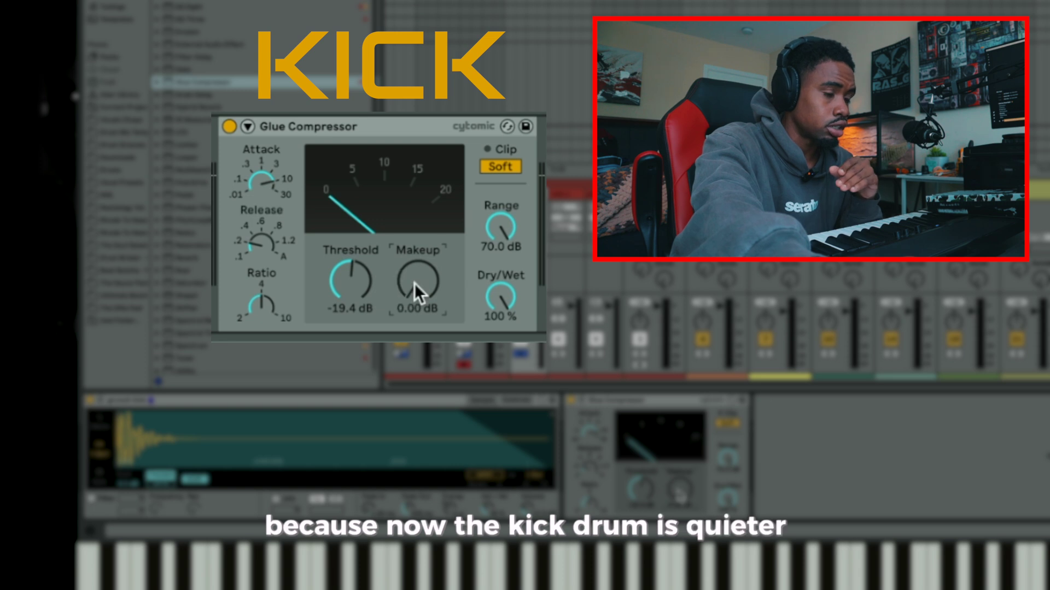
pyautogui.click(229, 124)
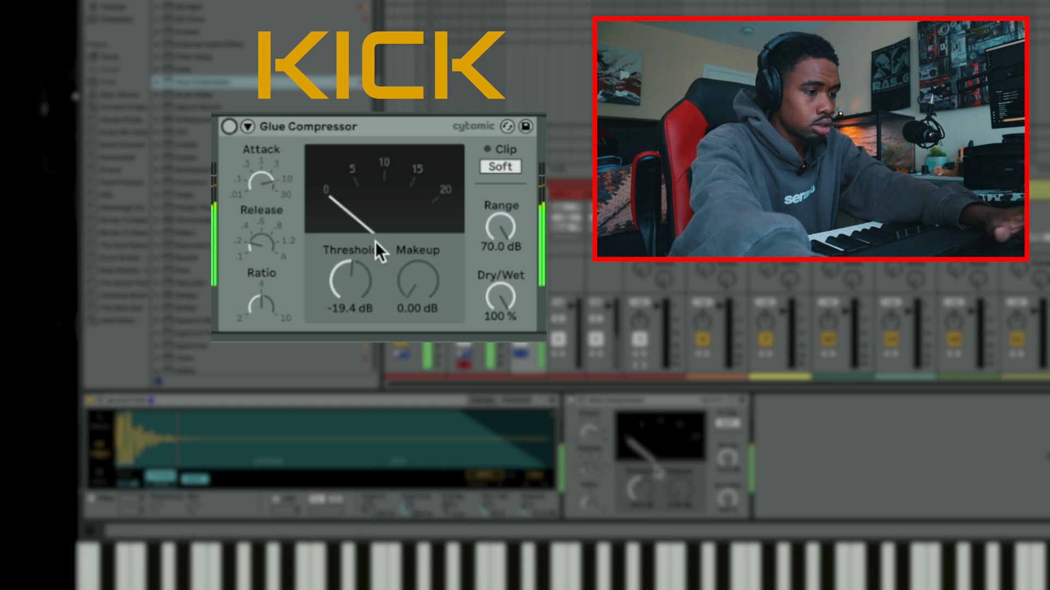
pyautogui.click(227, 124)
pyautogui.moveTo(408, 283); pyautogui.dragTo(408, 268)
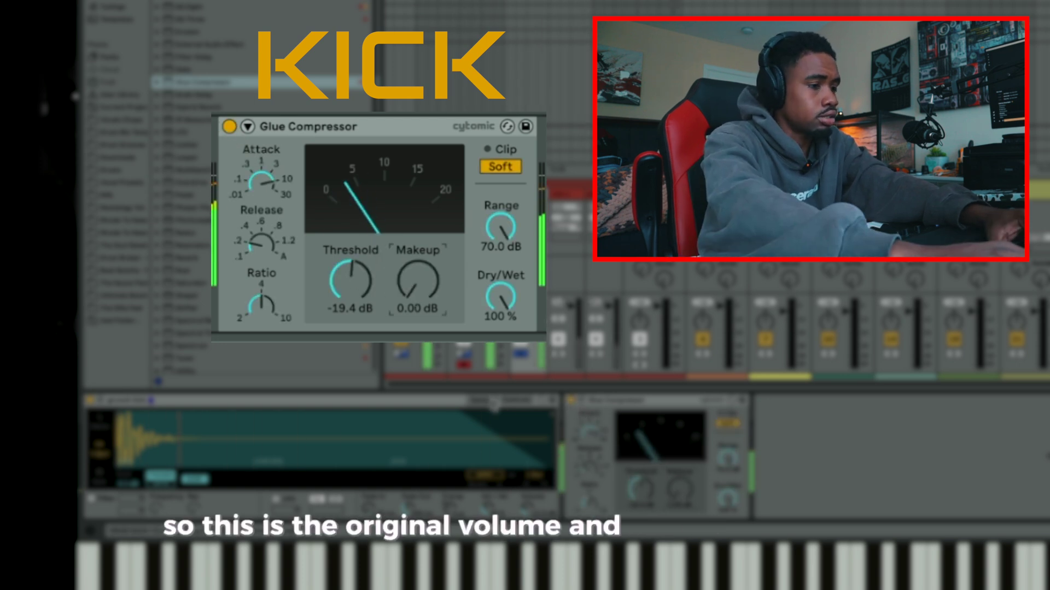
pyautogui.click(230, 125)
pyautogui.moveTo(412, 303); pyautogui.dragTo(412, 298)
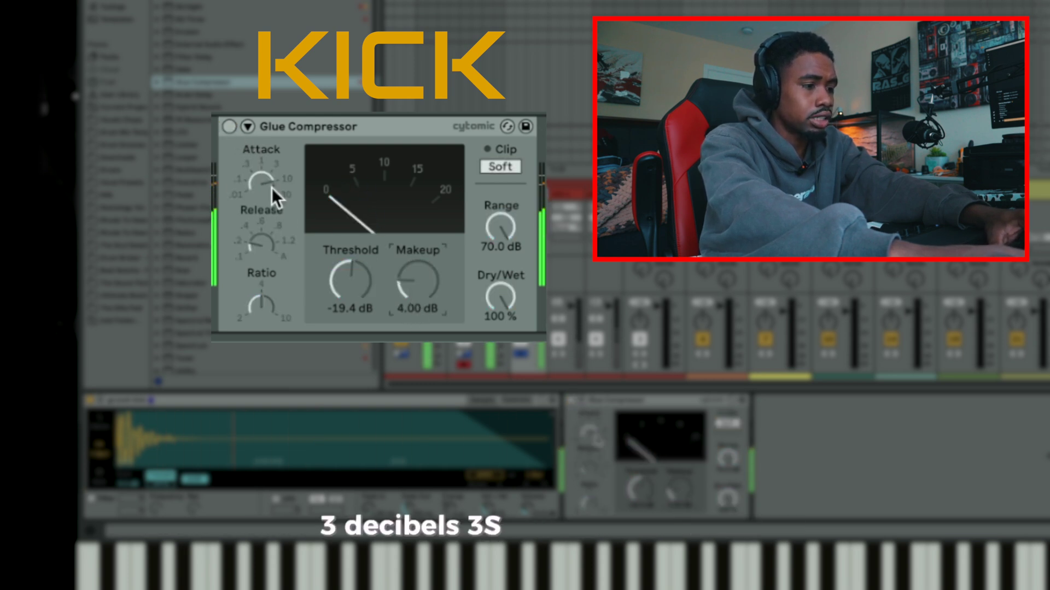
pyautogui.click(228, 126)
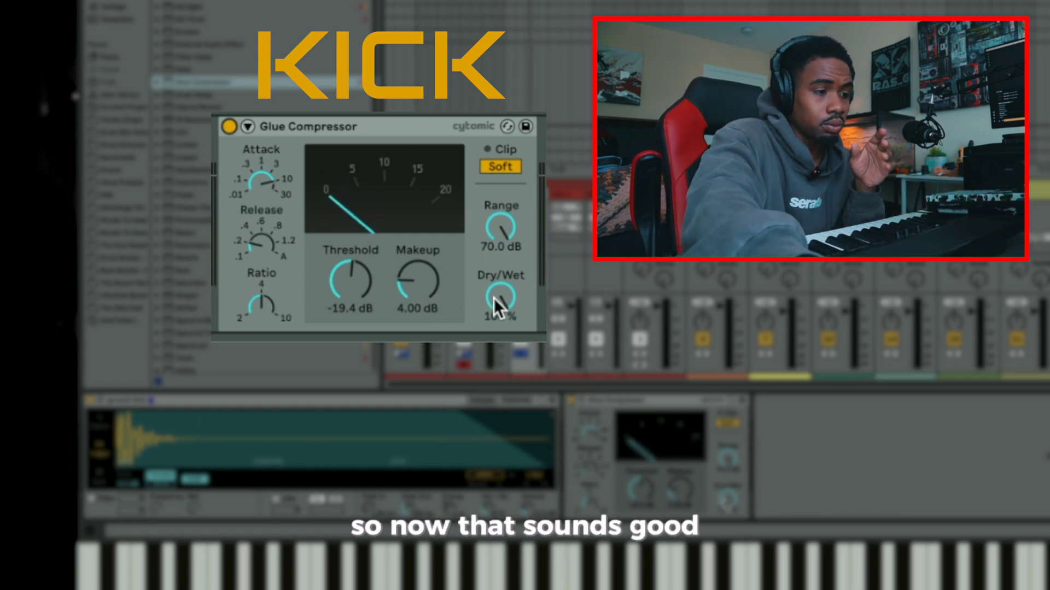
# - Audition the kick compressor's dry/wet mix at 50 %, 100 %, 0 % and 90 % to find a blend
pyautogui.moveTo(497, 293); pyautogui.dragTo(496, 328)
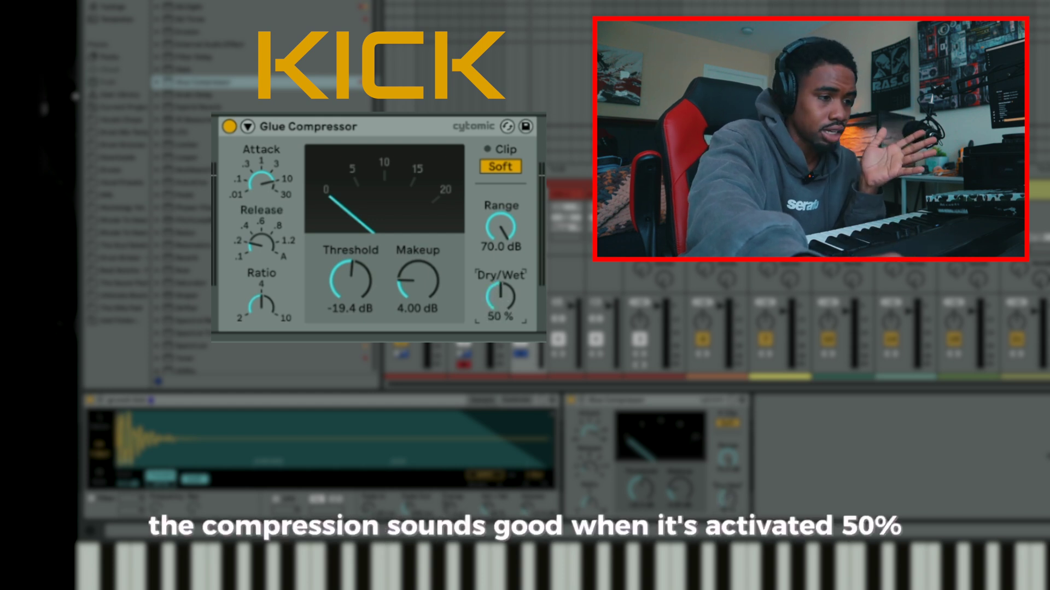
pyautogui.moveTo(499, 297); pyautogui.dragTo(500, 295)
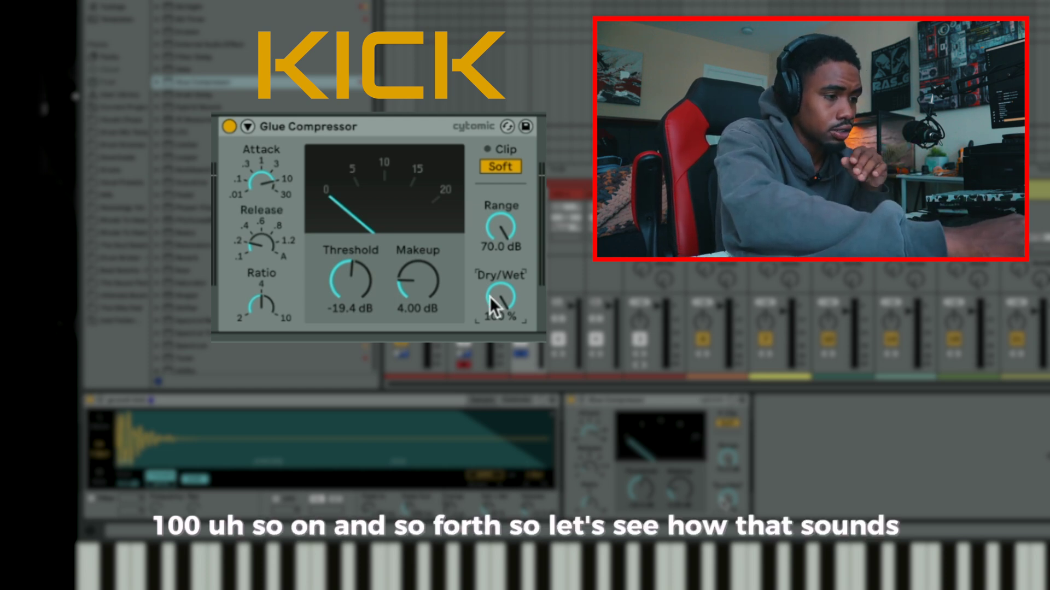
pyautogui.moveTo(494, 306); pyautogui.dragTo(495, 382)
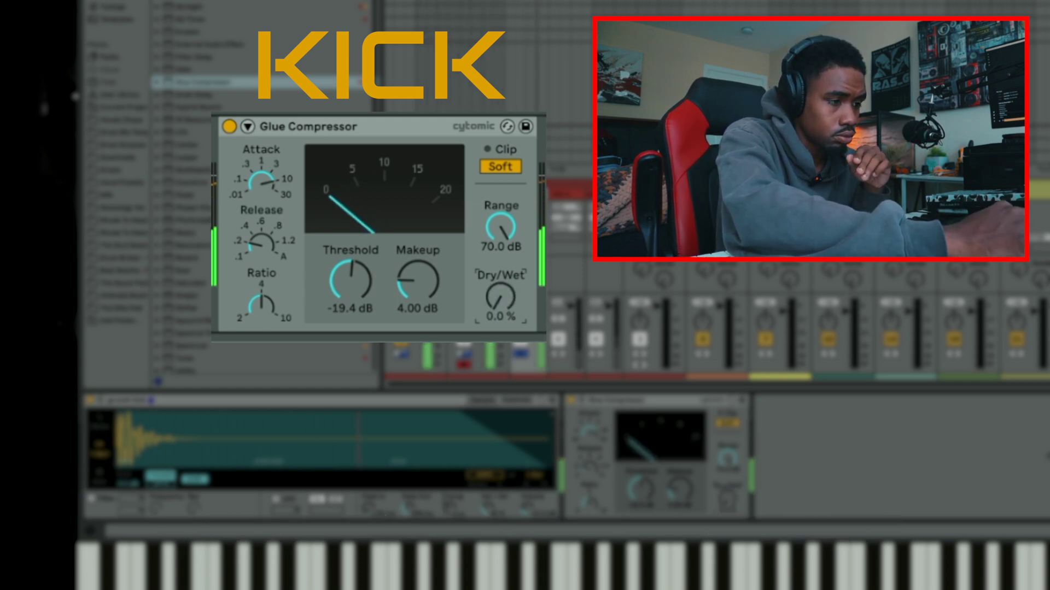
pyautogui.moveTo(500, 297); pyautogui.dragTo(500, 232)
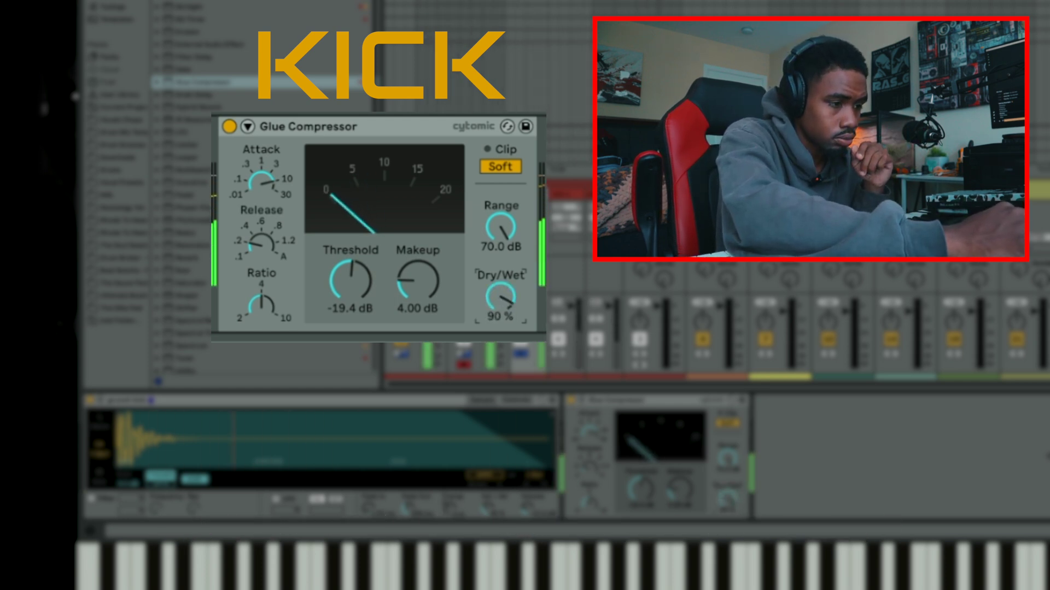
pyautogui.moveTo(500, 297); pyautogui.dragTo(496, 294)
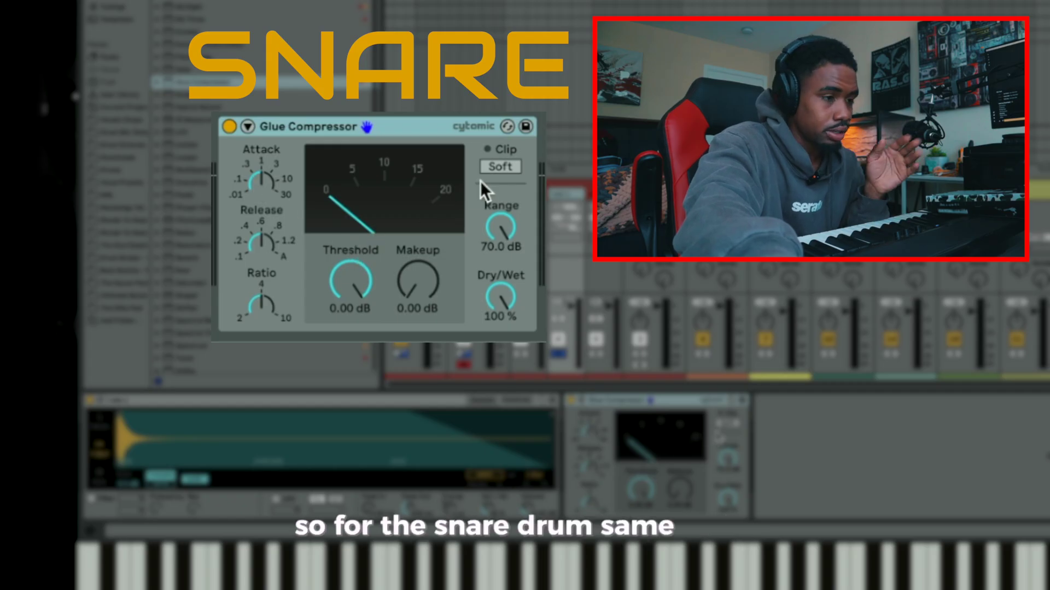
# - Enable soft clipping on the snare's Glue Compressor and lower its threshold to -12.7 dB during playback
pyautogui.click(500, 165)
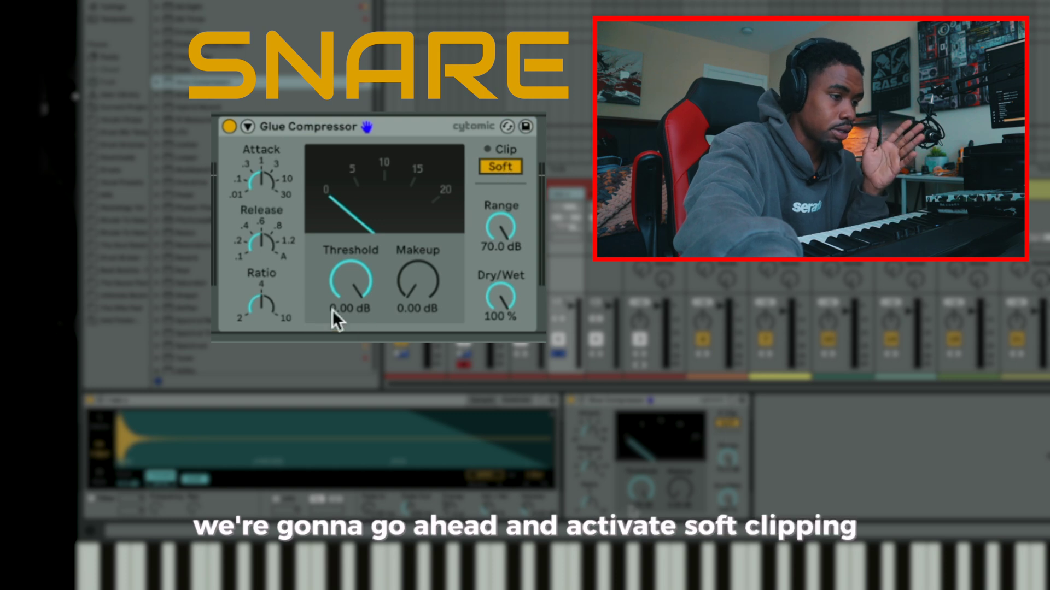
pyautogui.moveTo(346, 274); pyautogui.dragTo(347, 316)
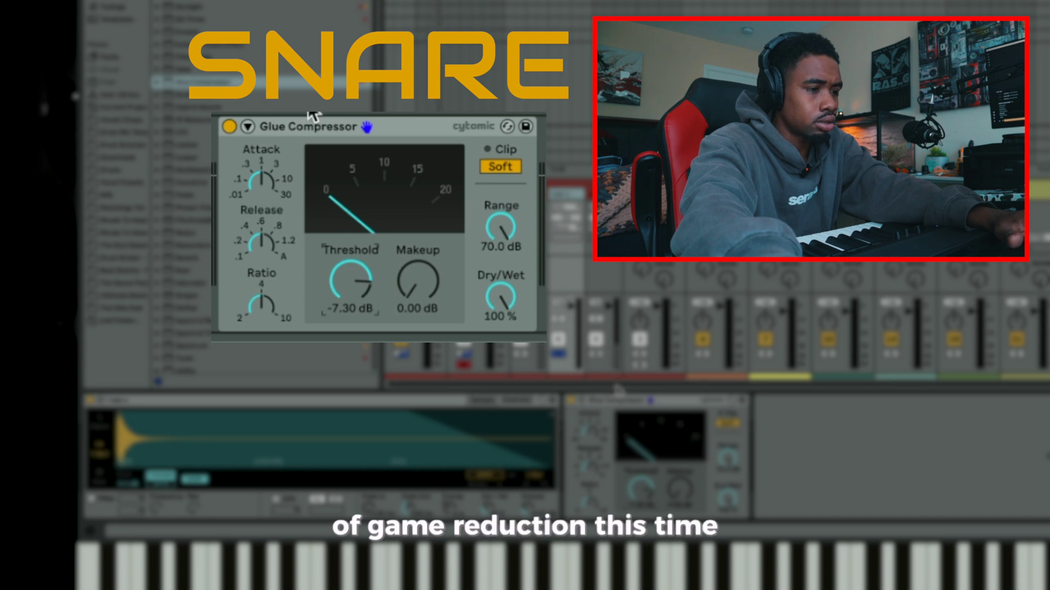
pyautogui.press('space')
pyautogui.moveTo(343, 256); pyautogui.dragTo(344, 292)
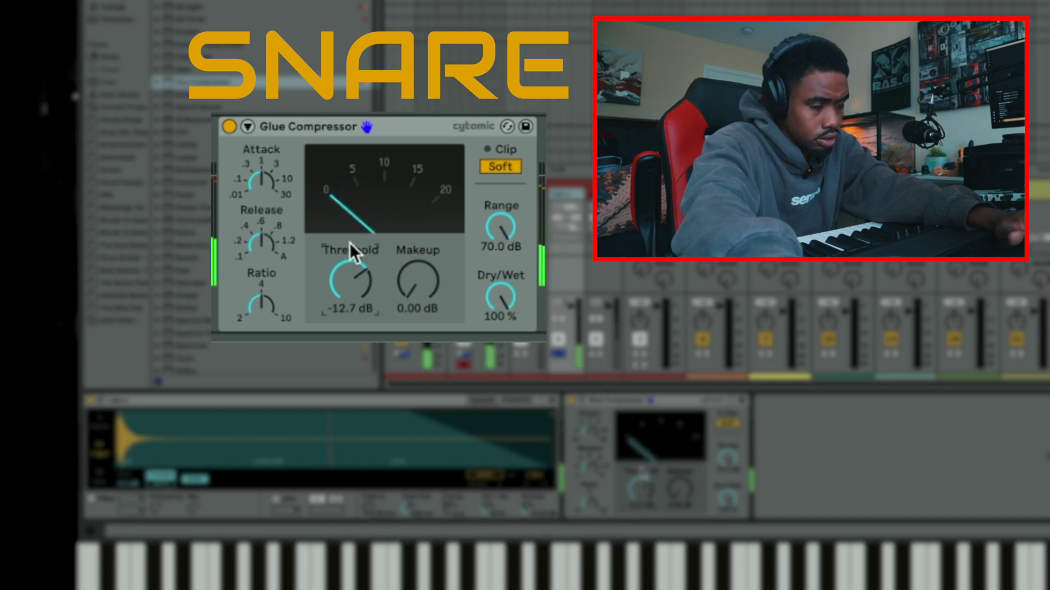
# - Set the snare compressor's attack to .3, release to .6 and ratio to 10
pyautogui.moveTo(263, 173)
pyautogui.mouseDown()
pyautogui.moveTo(264, 182)
pyautogui.moveTo(264, 172)
pyautogui.mouseUp()
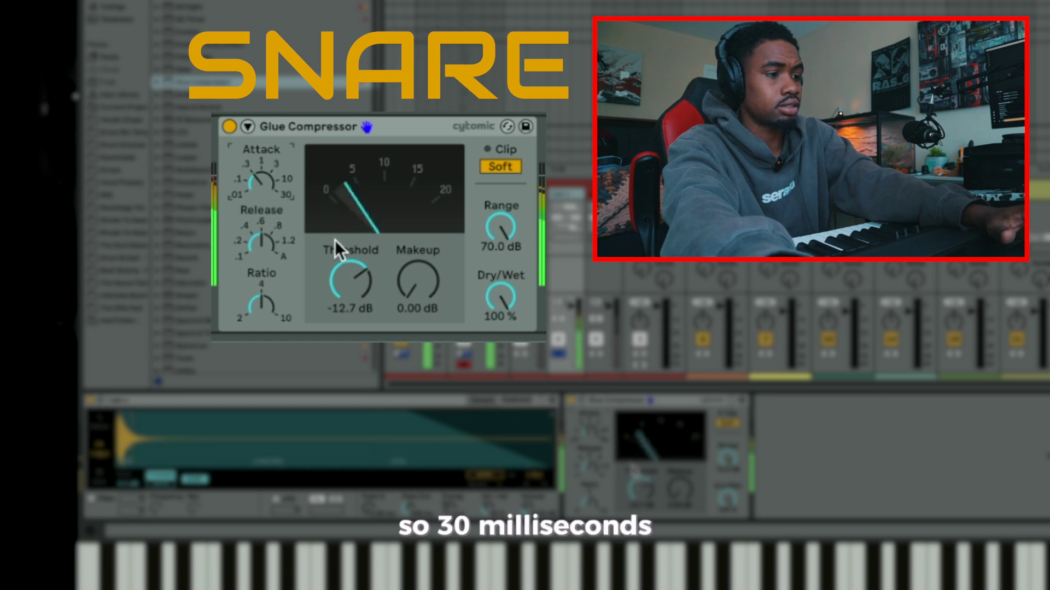
pyautogui.moveTo(257, 178)
pyautogui.mouseDown()
pyautogui.moveTo(257, 156)
pyautogui.moveTo(257, 169)
pyautogui.mouseUp()
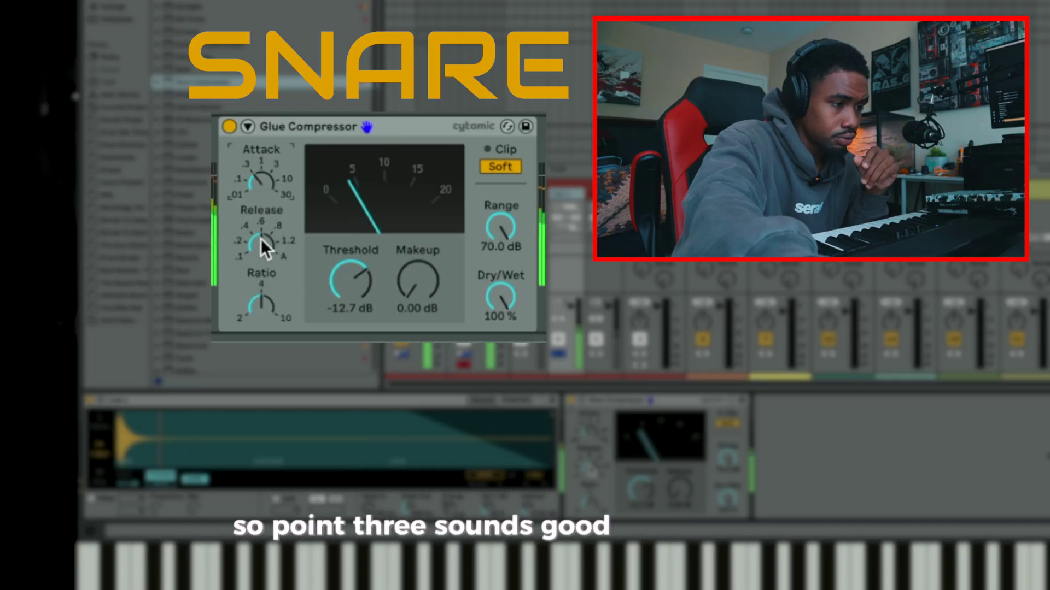
pyautogui.moveTo(261, 238); pyautogui.dragTo(261, 234)
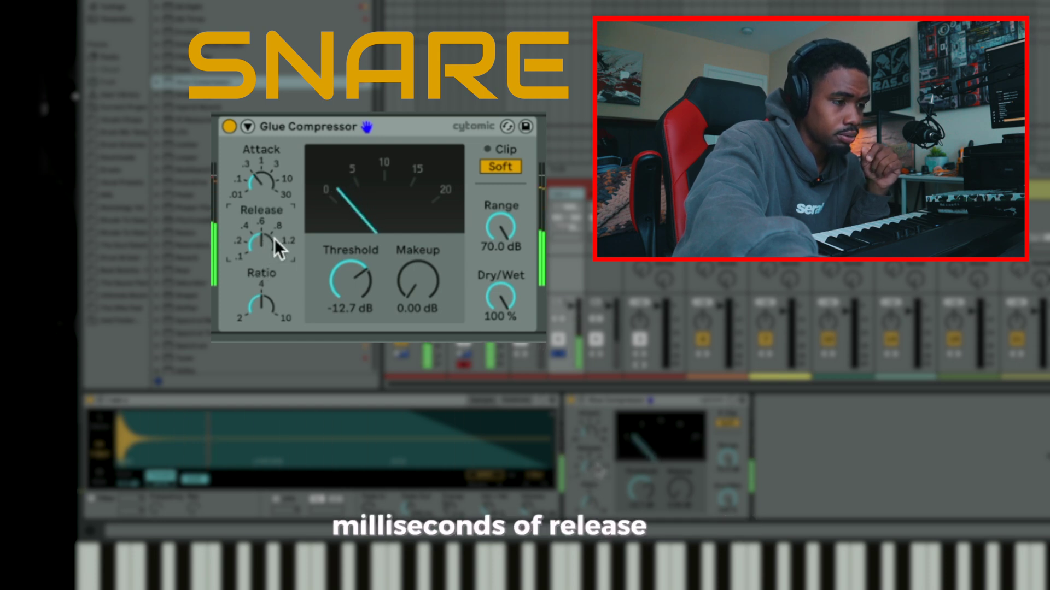
pyautogui.click(265, 304)
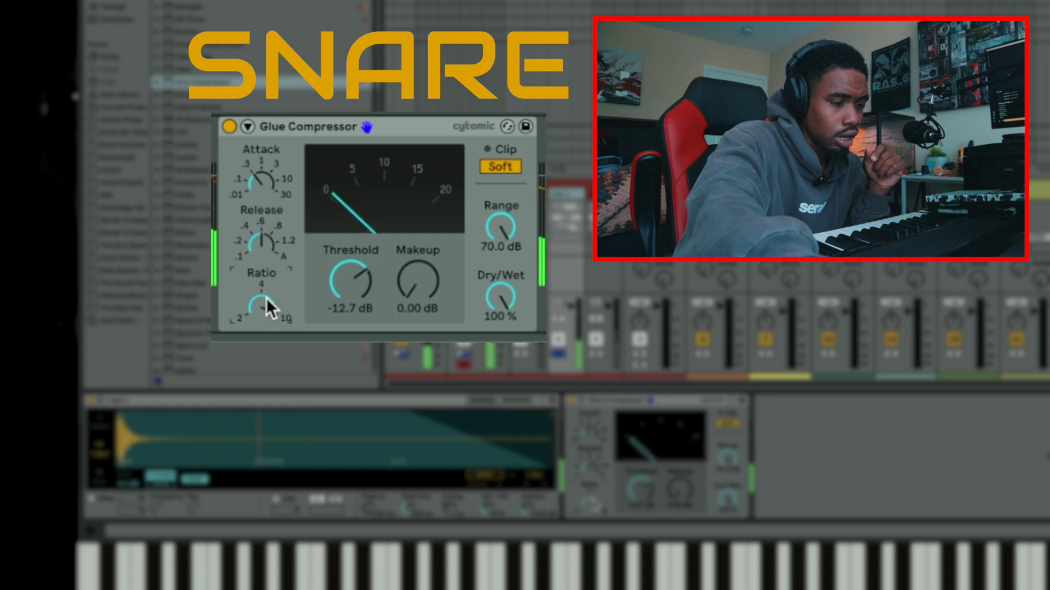
pyautogui.moveTo(267, 297); pyautogui.dragTo(326, 233)
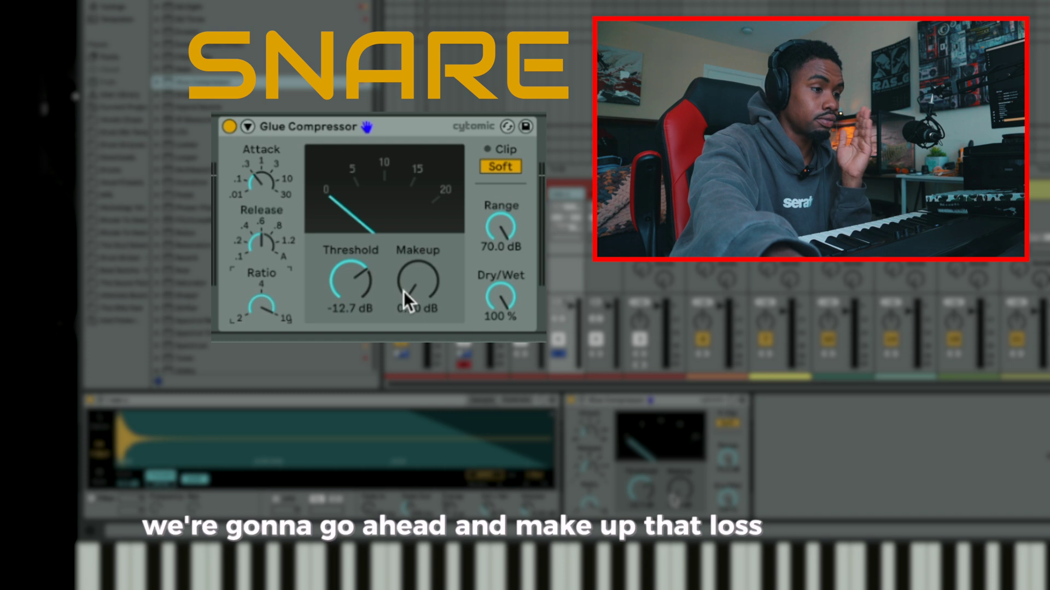
# - Set the snare compressor's makeup gain to 3.81 dB, comparing the loudness with the compressor bypassed and active
pyautogui.click(233, 130)
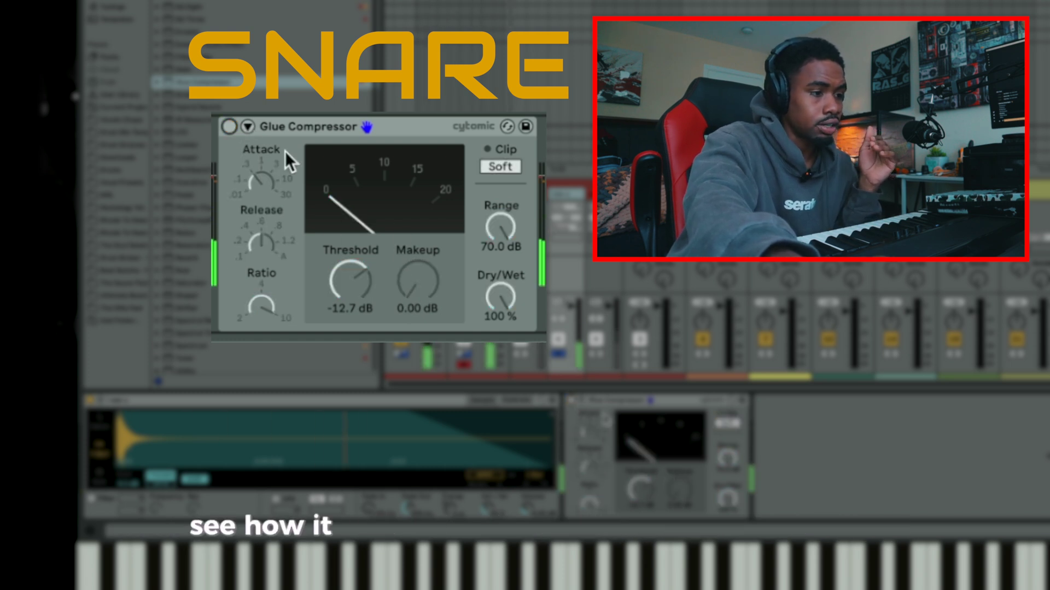
pyautogui.moveTo(418, 280); pyautogui.dragTo(417, 265)
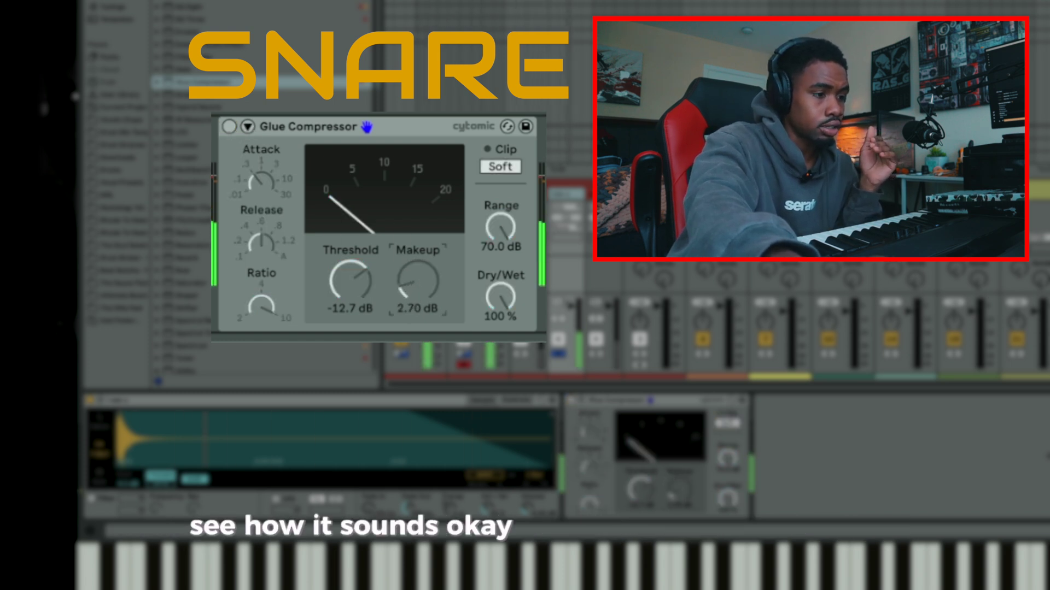
pyautogui.click(231, 129)
pyautogui.moveTo(415, 278); pyautogui.dragTo(414, 271)
pyautogui.click(229, 125)
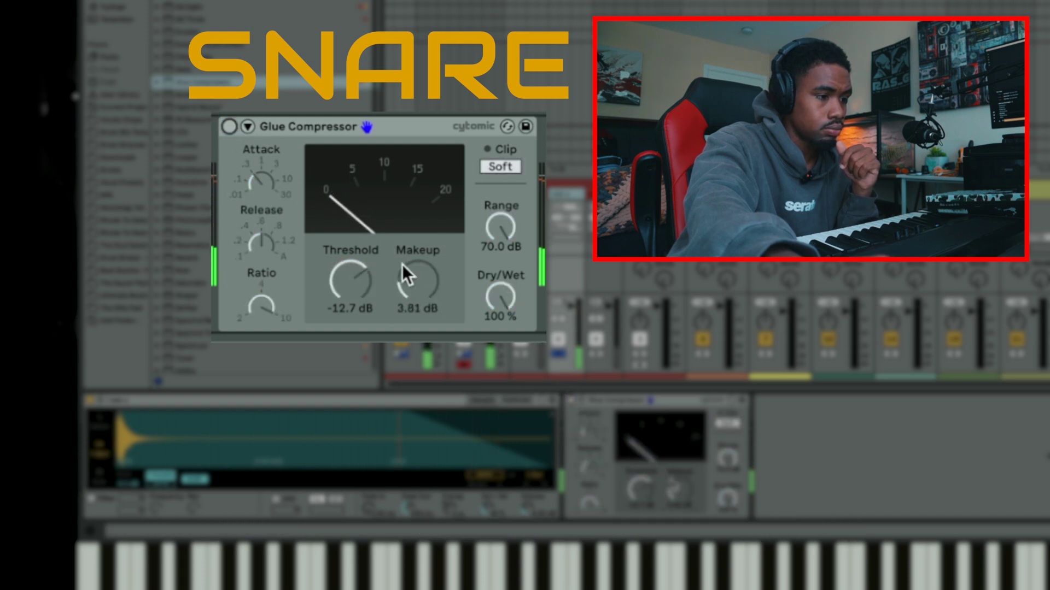
pyautogui.click(228, 126)
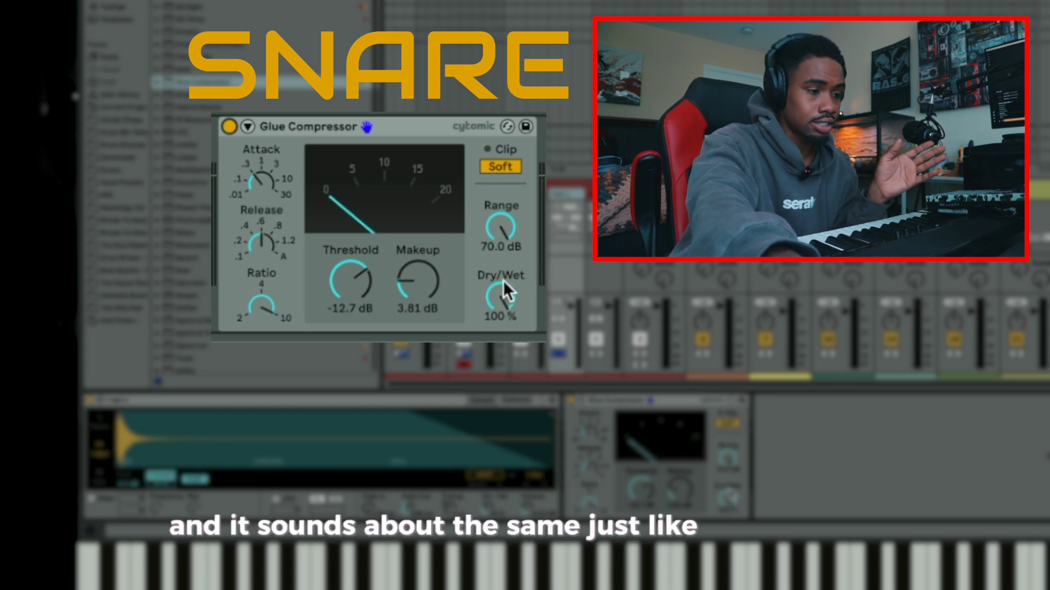
# - Audition the snare compressor's dry/wet mix, returning it to 100 %
pyautogui.moveTo(506, 295); pyautogui.dragTo(507, 372)
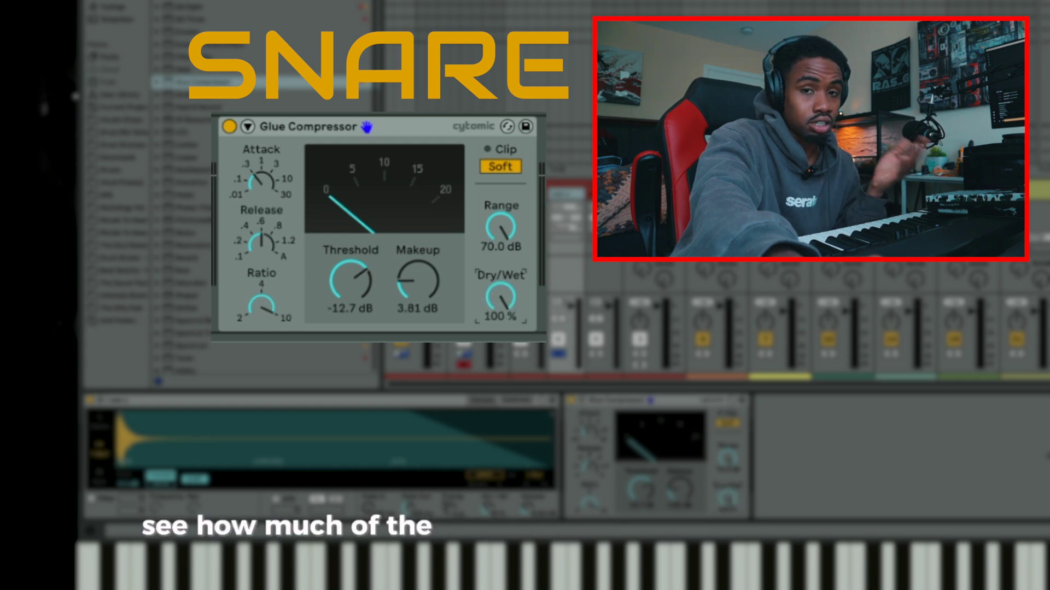
pyautogui.moveTo(500, 296); pyautogui.dragTo(500, 280)
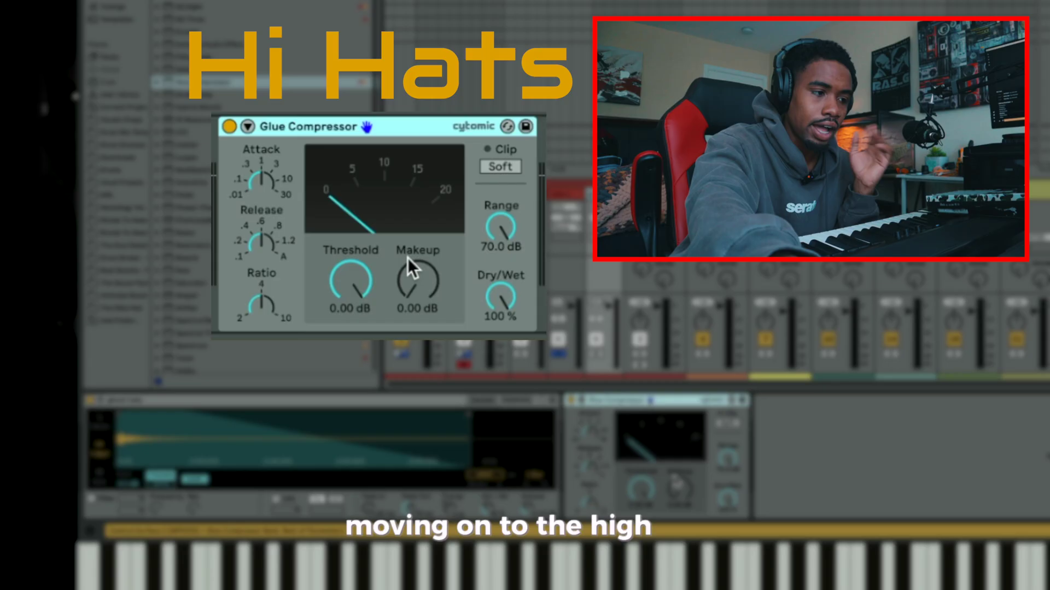
# - Lower the hi-hat Glue Compressor's threshold to -23.8 dB, trying a shorter attack along the way
pyautogui.moveTo(270, 188); pyautogui.dragTo(270, 199)
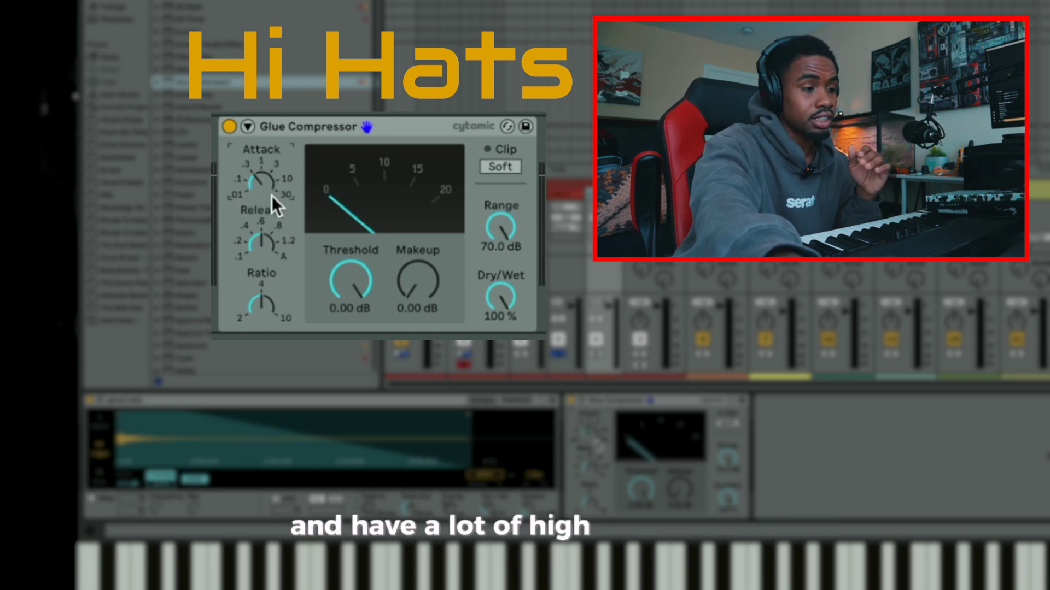
pyautogui.moveTo(271, 196); pyautogui.dragTo(261, 142)
pyautogui.click(364, 247)
pyautogui.moveTo(381, 198); pyautogui.dragTo(382, 219)
pyautogui.moveTo(378, 282); pyautogui.dragTo(379, 284)
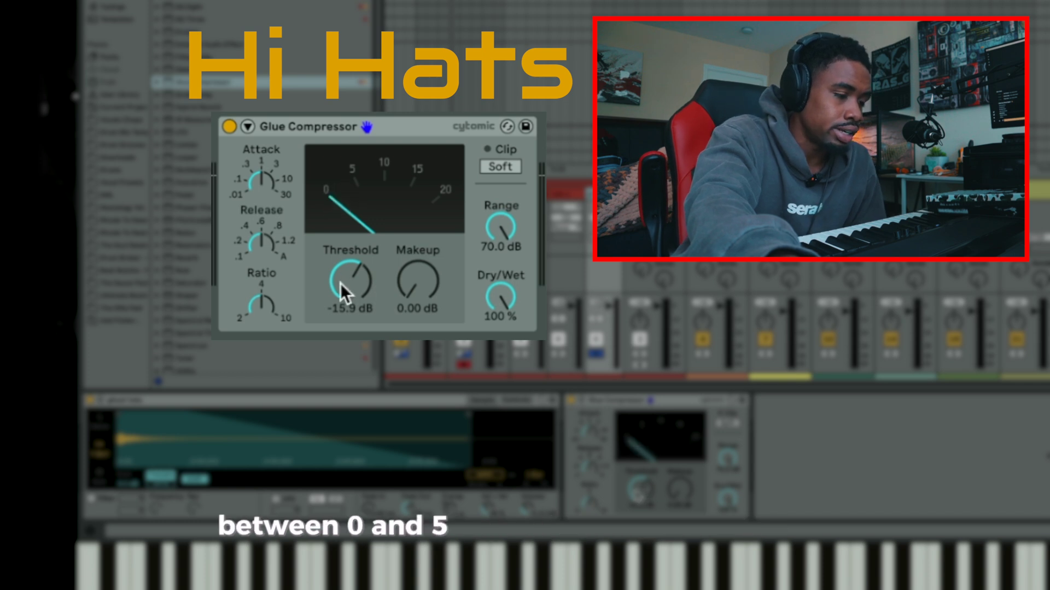
pyautogui.moveTo(346, 273); pyautogui.dragTo(347, 290)
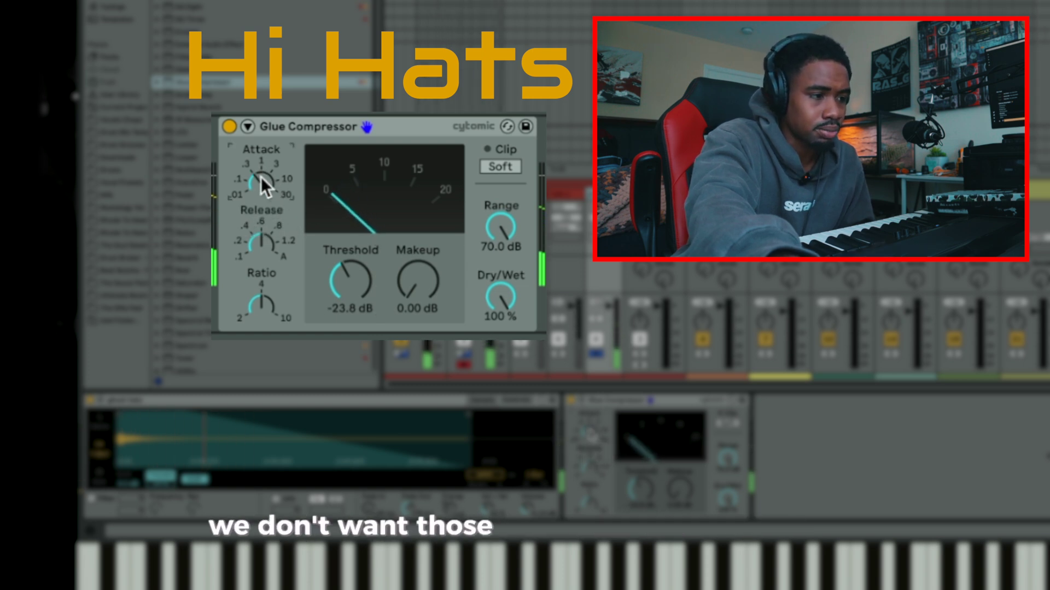
# - Set the hi-hat compressor's attack to .3 and shorten its release
pyautogui.moveTo(261, 178); pyautogui.dragTo(262, 181)
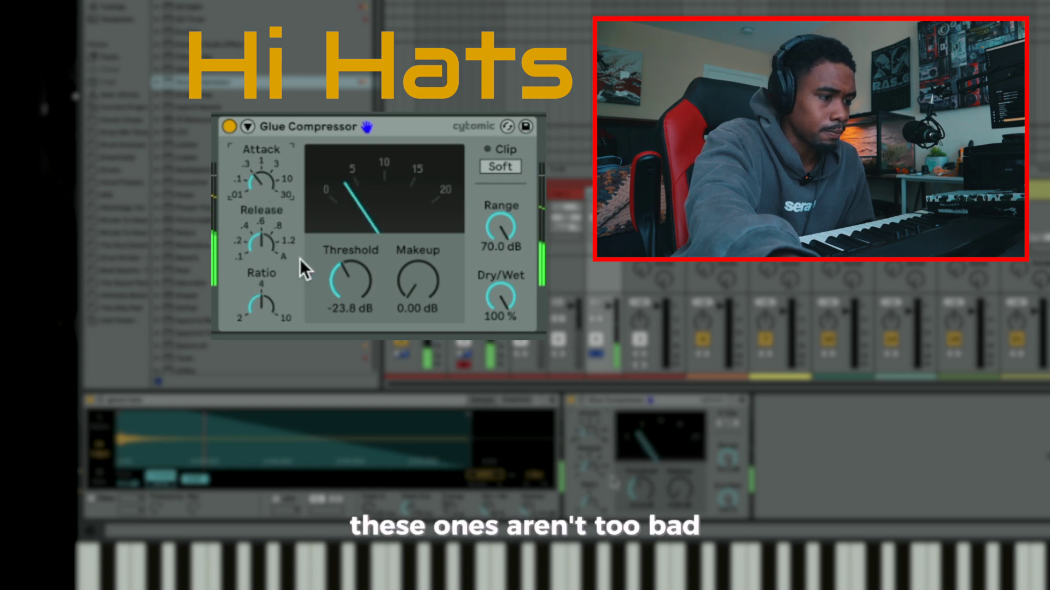
pyautogui.moveTo(261, 247); pyautogui.dragTo(261, 250)
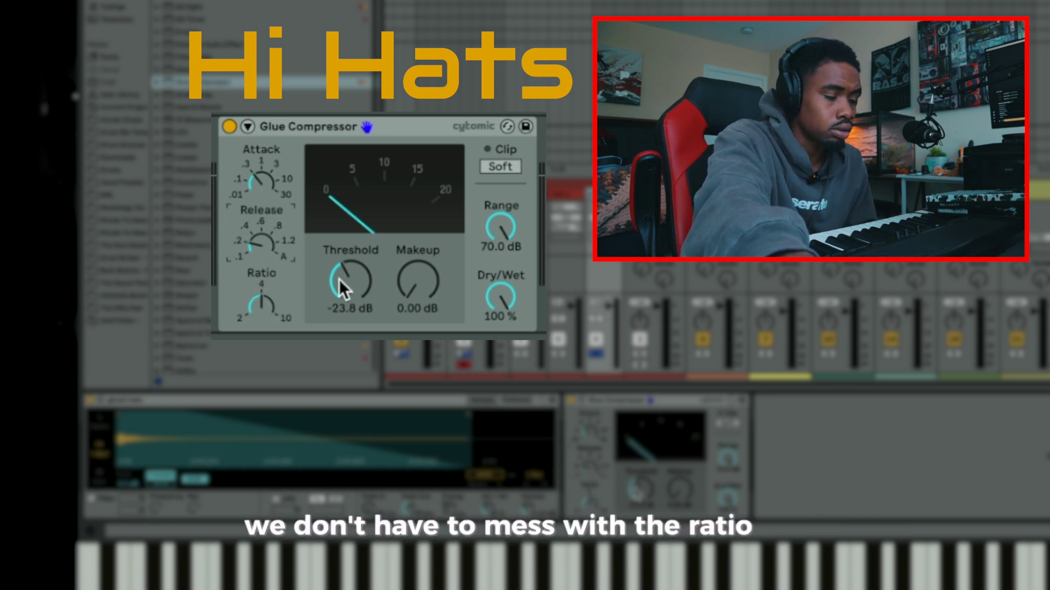
# - Set the hi-hat compressor's makeup gain to 1.59 dB, comparing loudness bypassed and active, and take the hi-hats out of solo
pyautogui.click(229, 127)
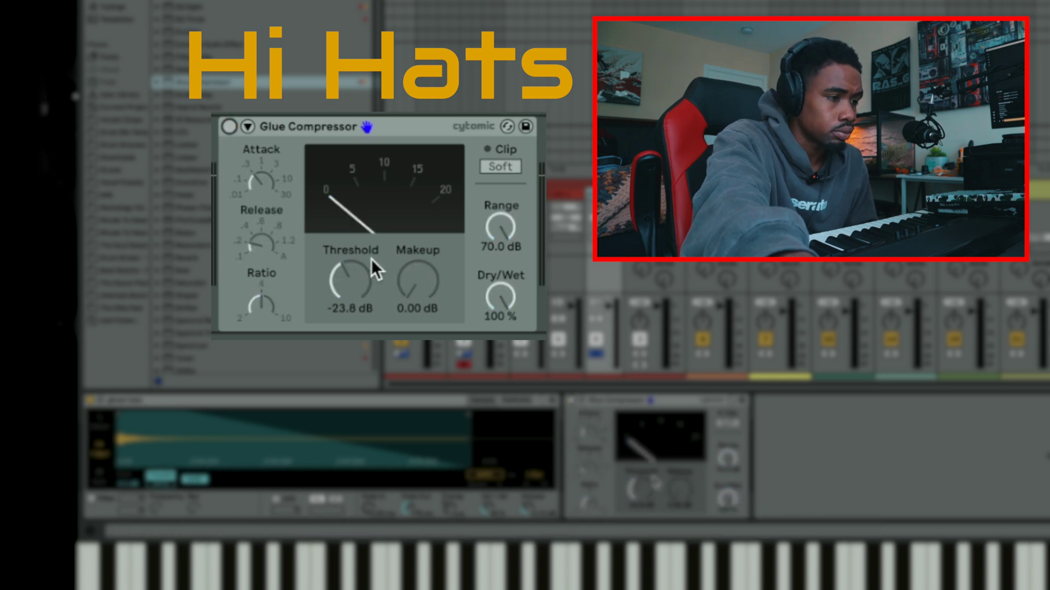
pyautogui.click(228, 126)
pyautogui.moveTo(438, 273); pyautogui.dragTo(437, 270)
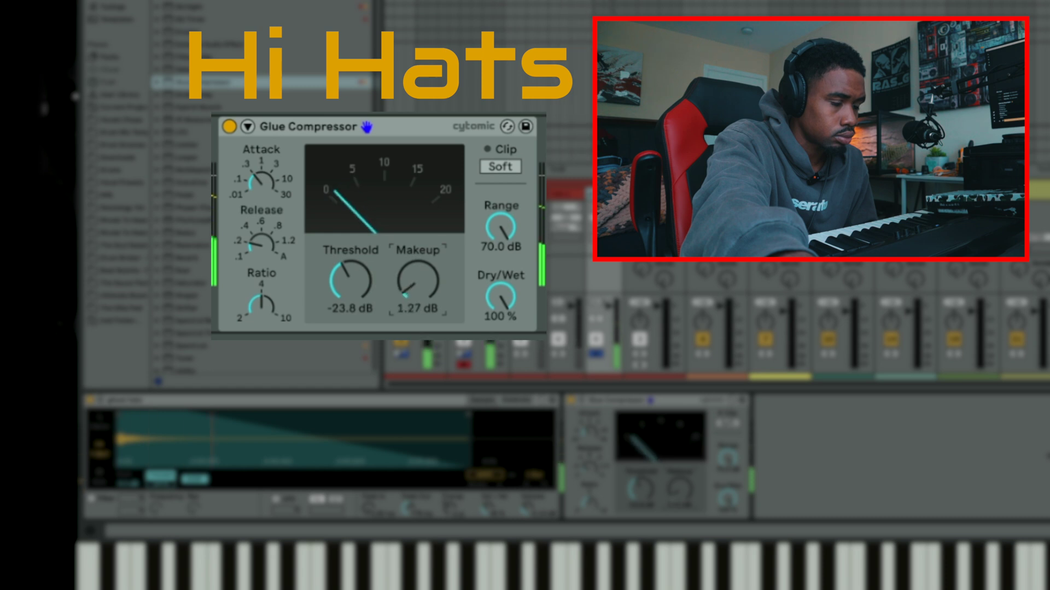
pyautogui.click(226, 127)
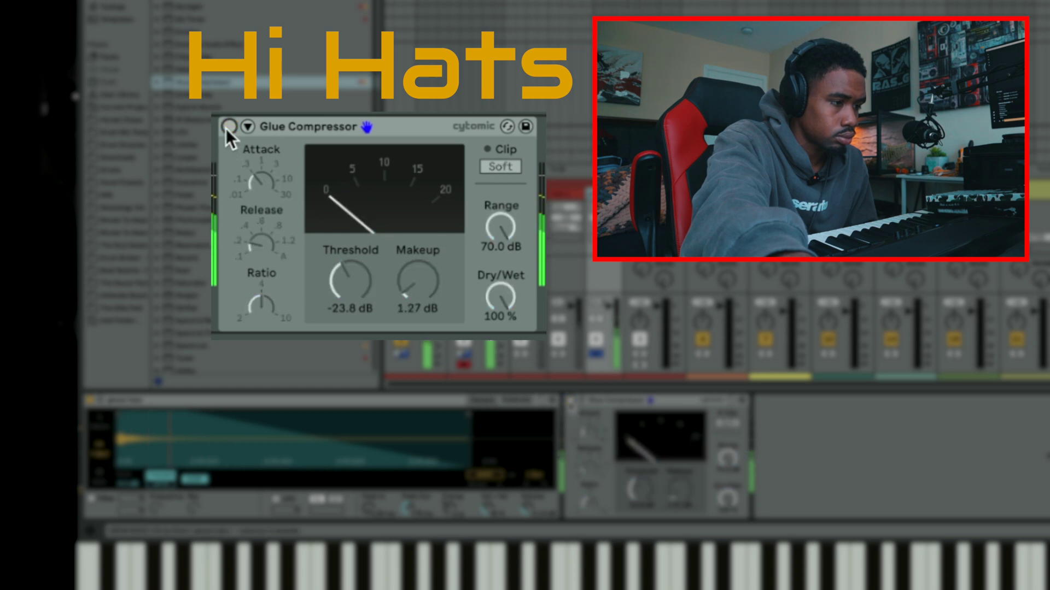
pyautogui.click(226, 127)
pyautogui.click(400, 269)
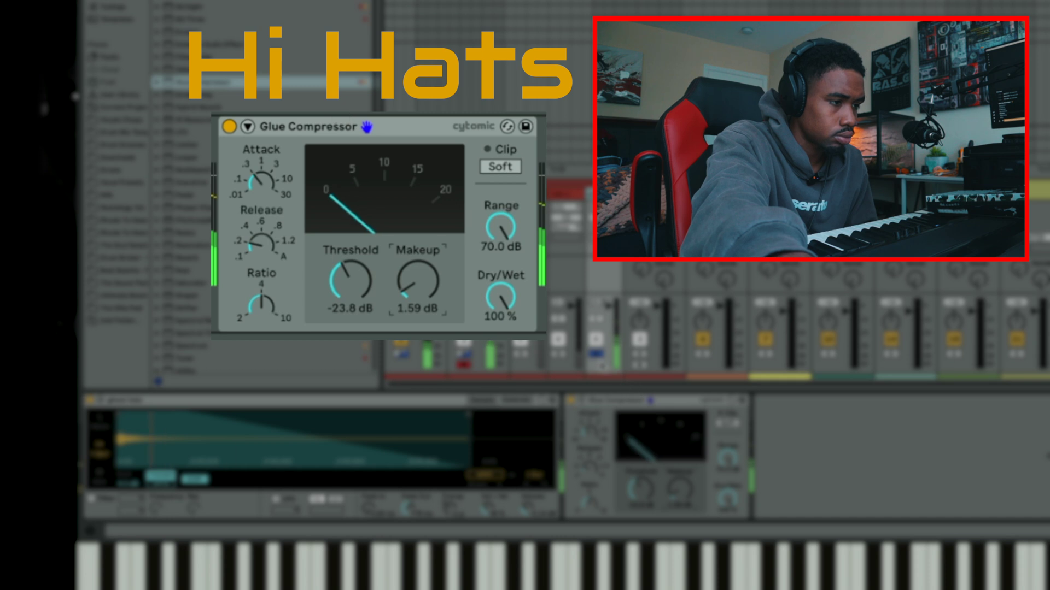
pyautogui.click(595, 355)
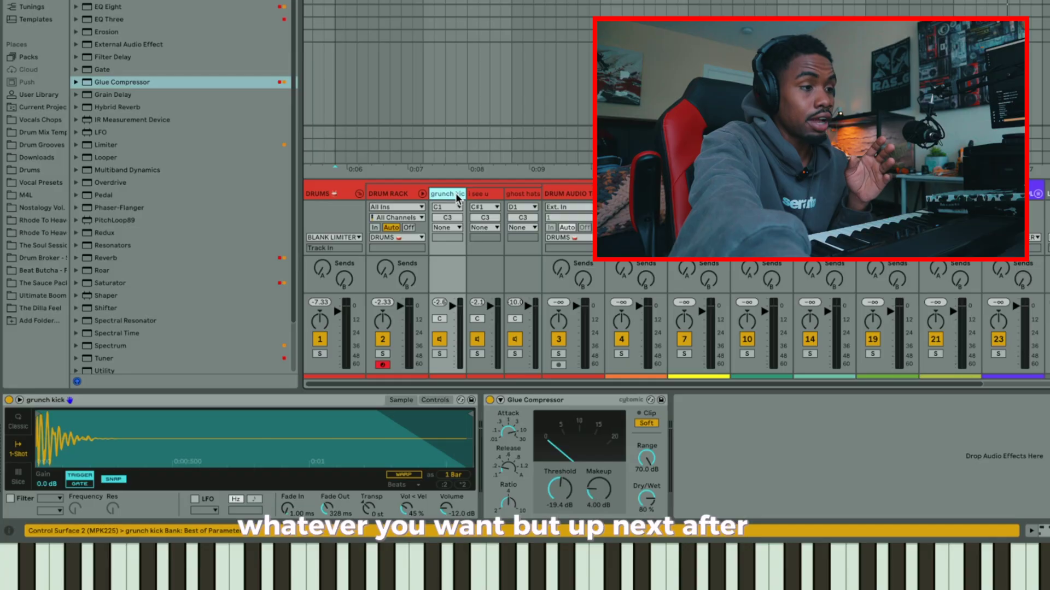
# - Add a Glue Compressor after the whole drum rack on the DRUM RACK track
pyautogui.click(495, 195)
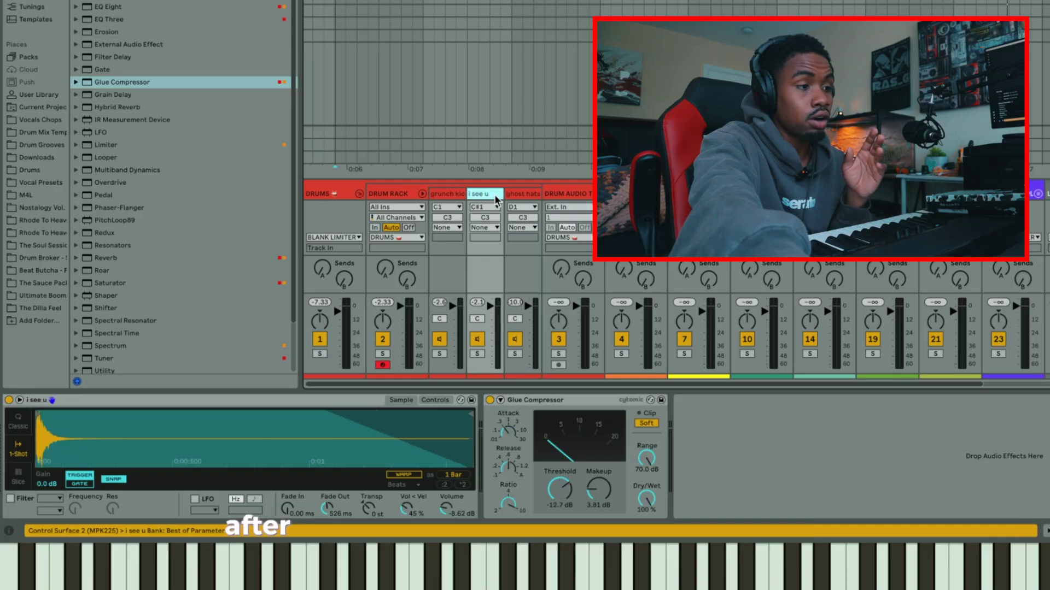
pyautogui.click(447, 194)
pyautogui.click(380, 187)
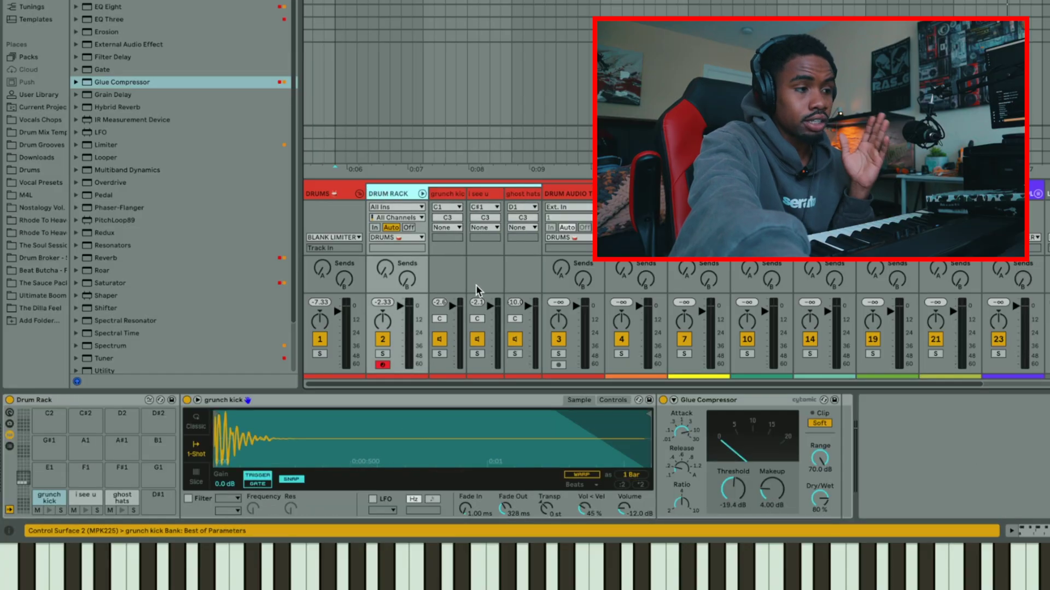
pyautogui.moveTo(115, 82); pyautogui.dragTo(998, 481)
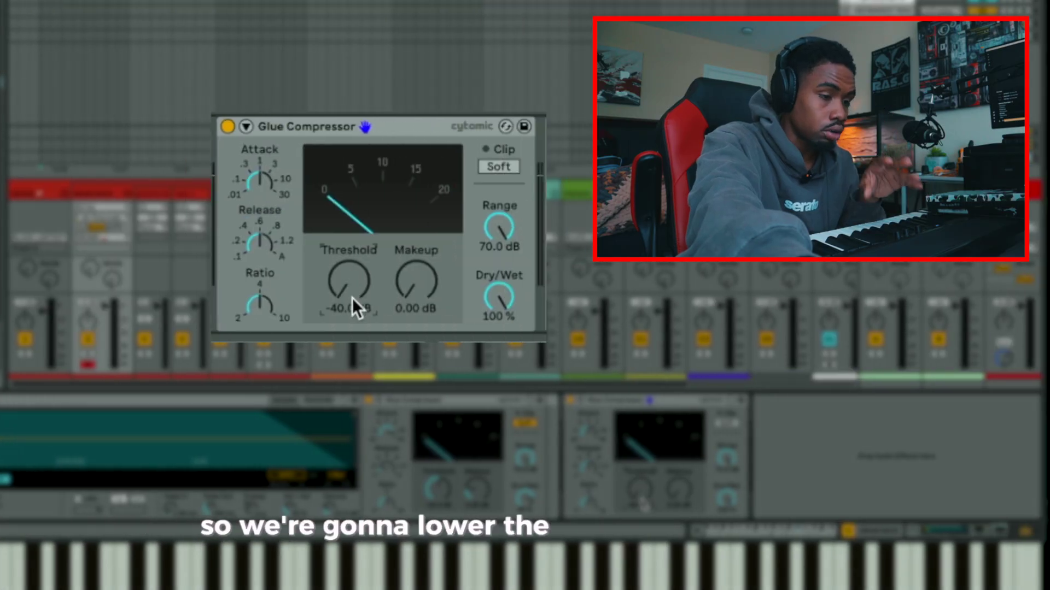
# - On the drum rack's group compressor, set the makeup gain to 20 dB, enable soft clipping and blend the dry/wet mix to 31 %
pyautogui.moveTo(408, 306); pyautogui.dragTo(435, 218)
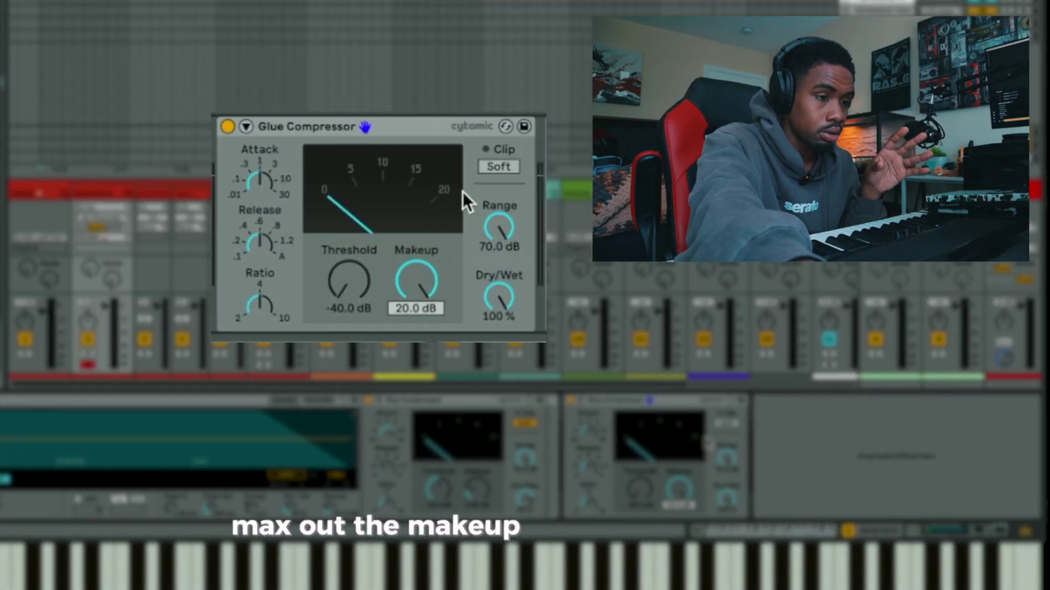
pyautogui.click(495, 167)
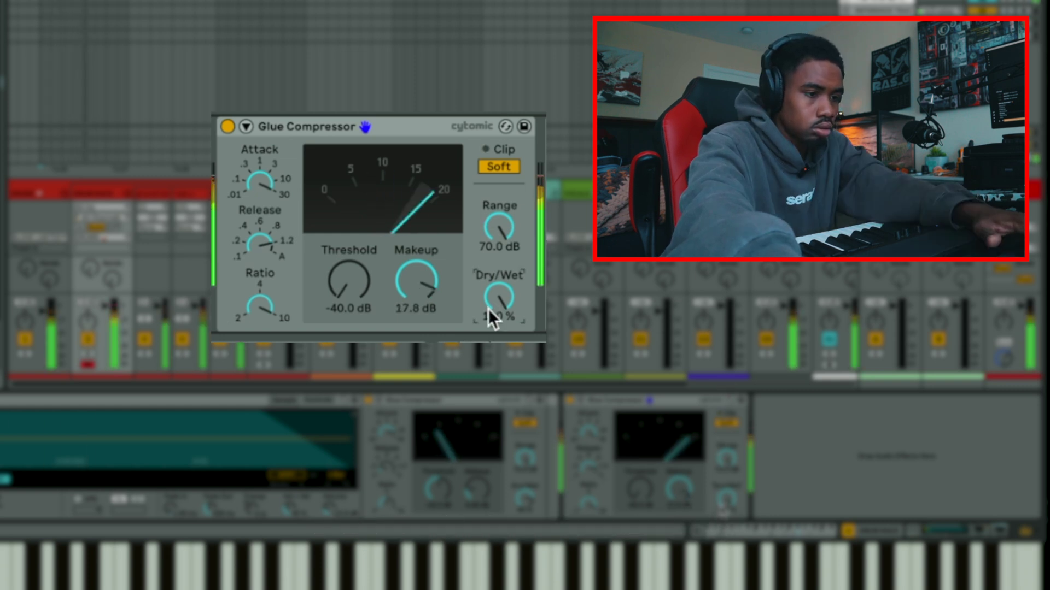
pyautogui.moveTo(488, 307); pyautogui.dragTo(489, 371)
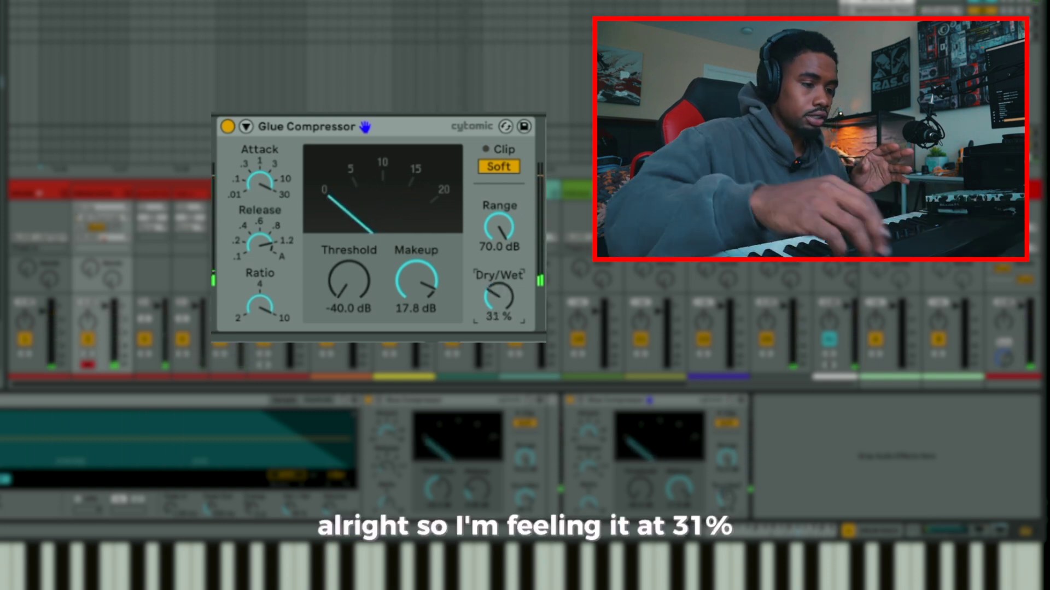